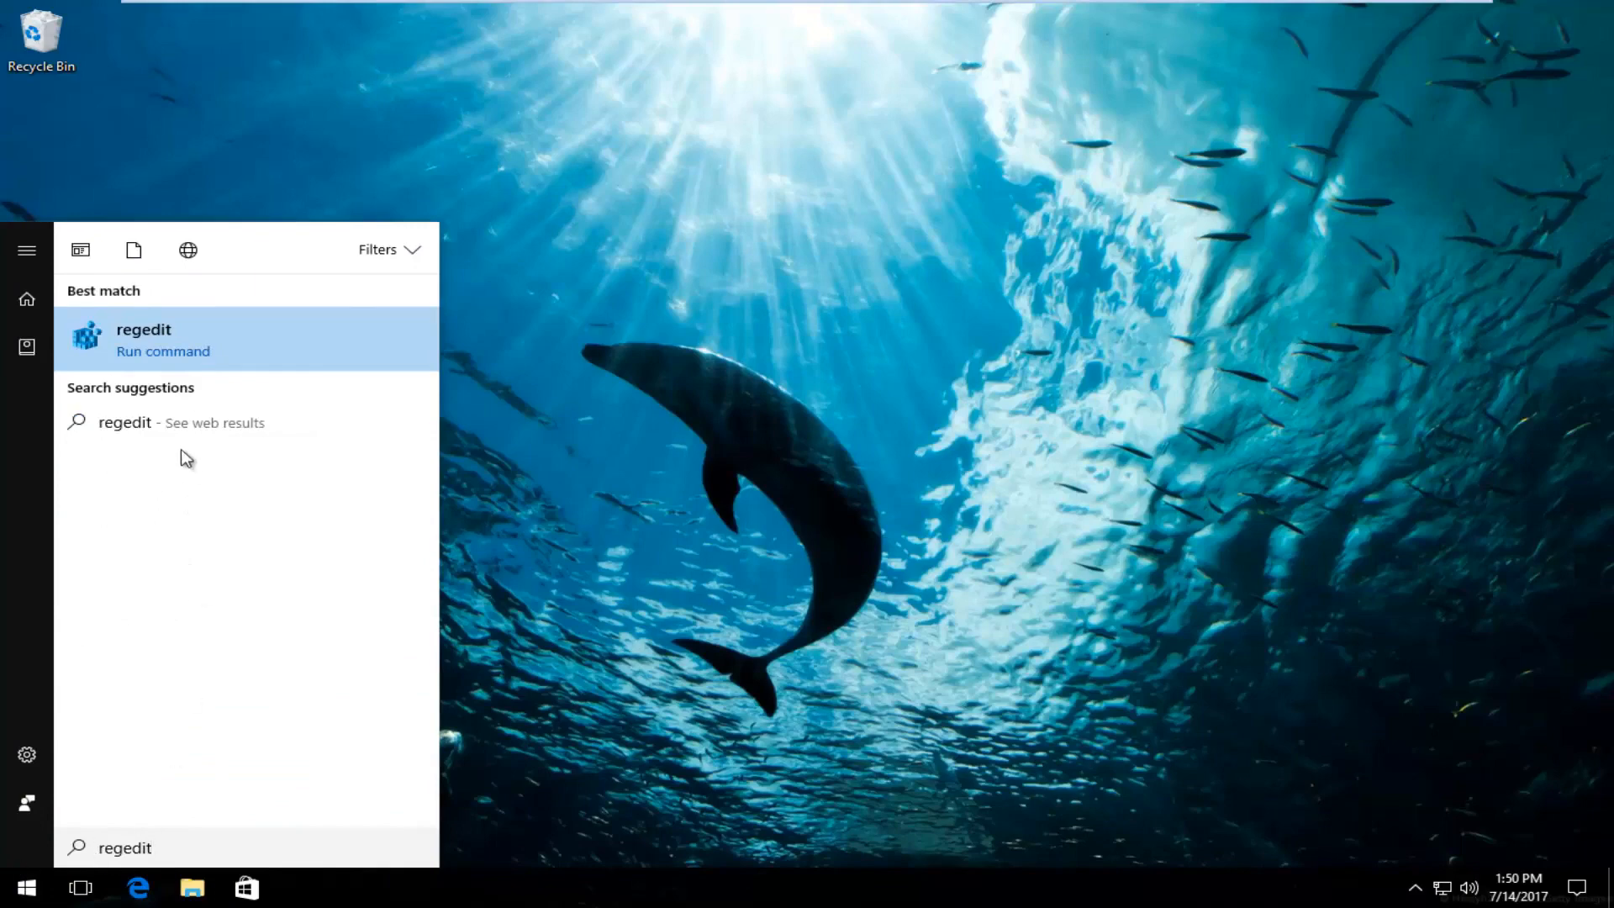
Run regedit as administrator, allow it to make changes, and widen the Registry Editor's key tree
right_click(146, 345)
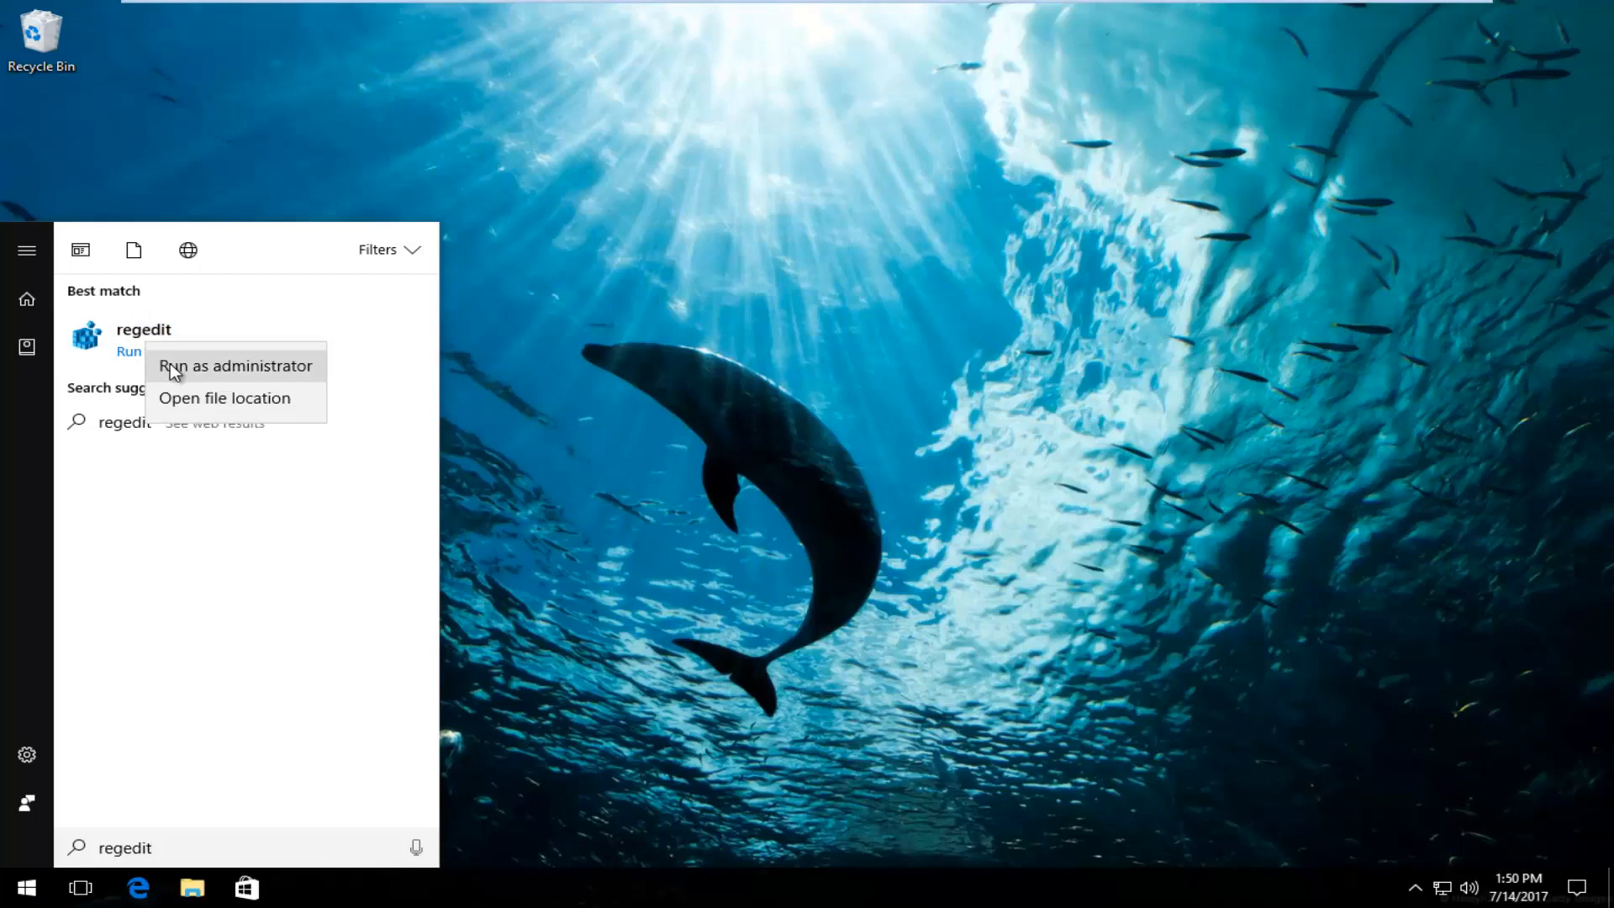
left_click(171, 365)
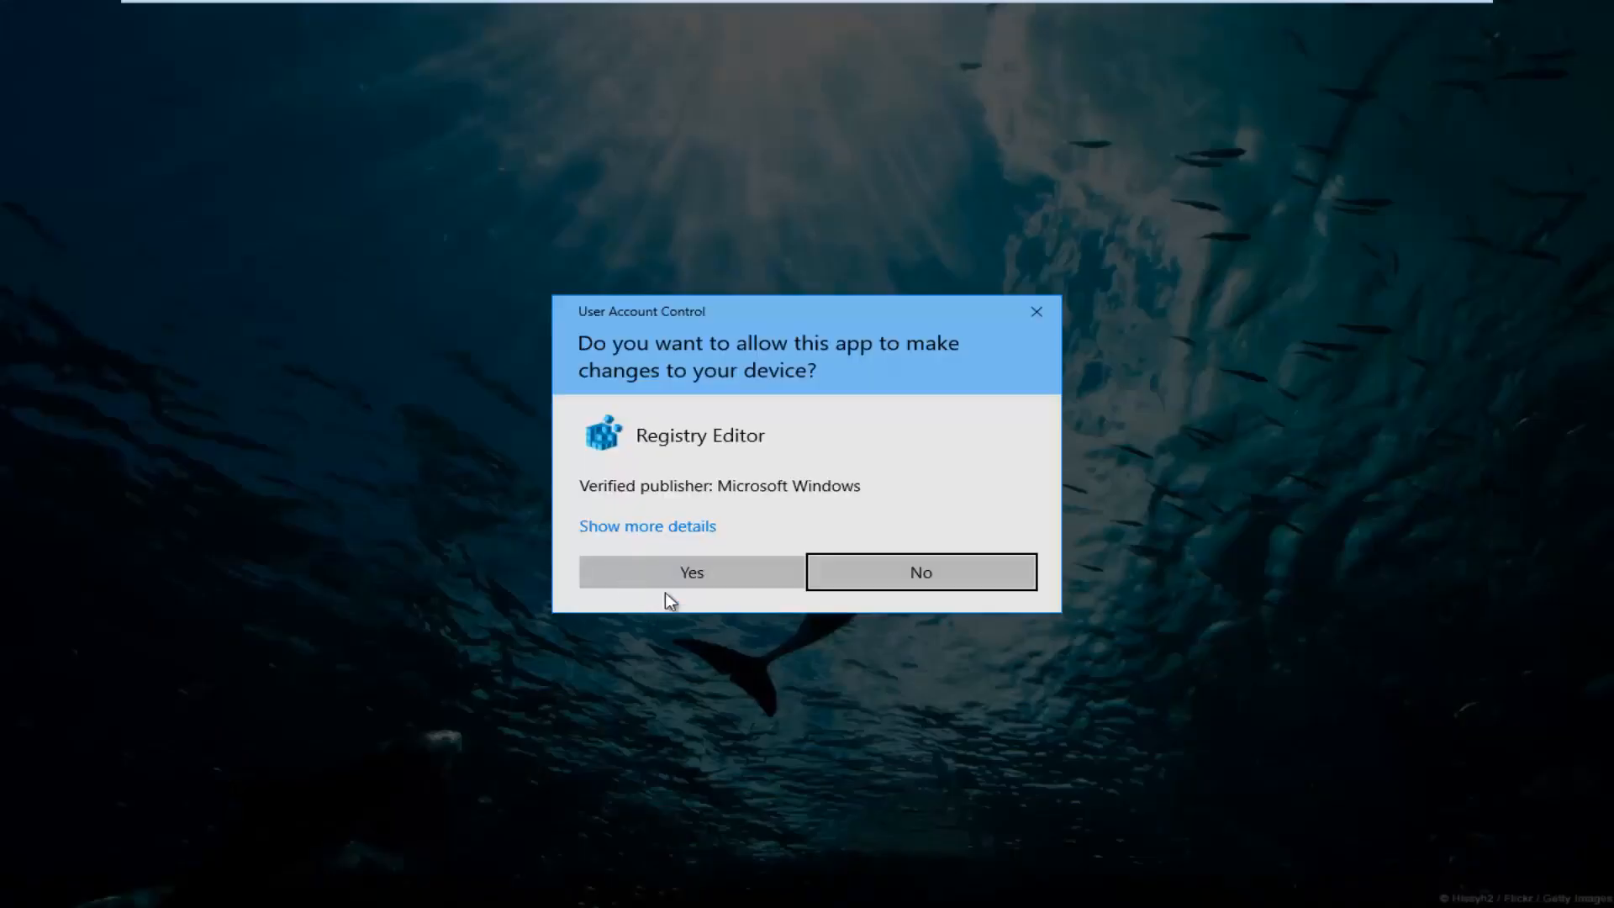
left_click(673, 575)
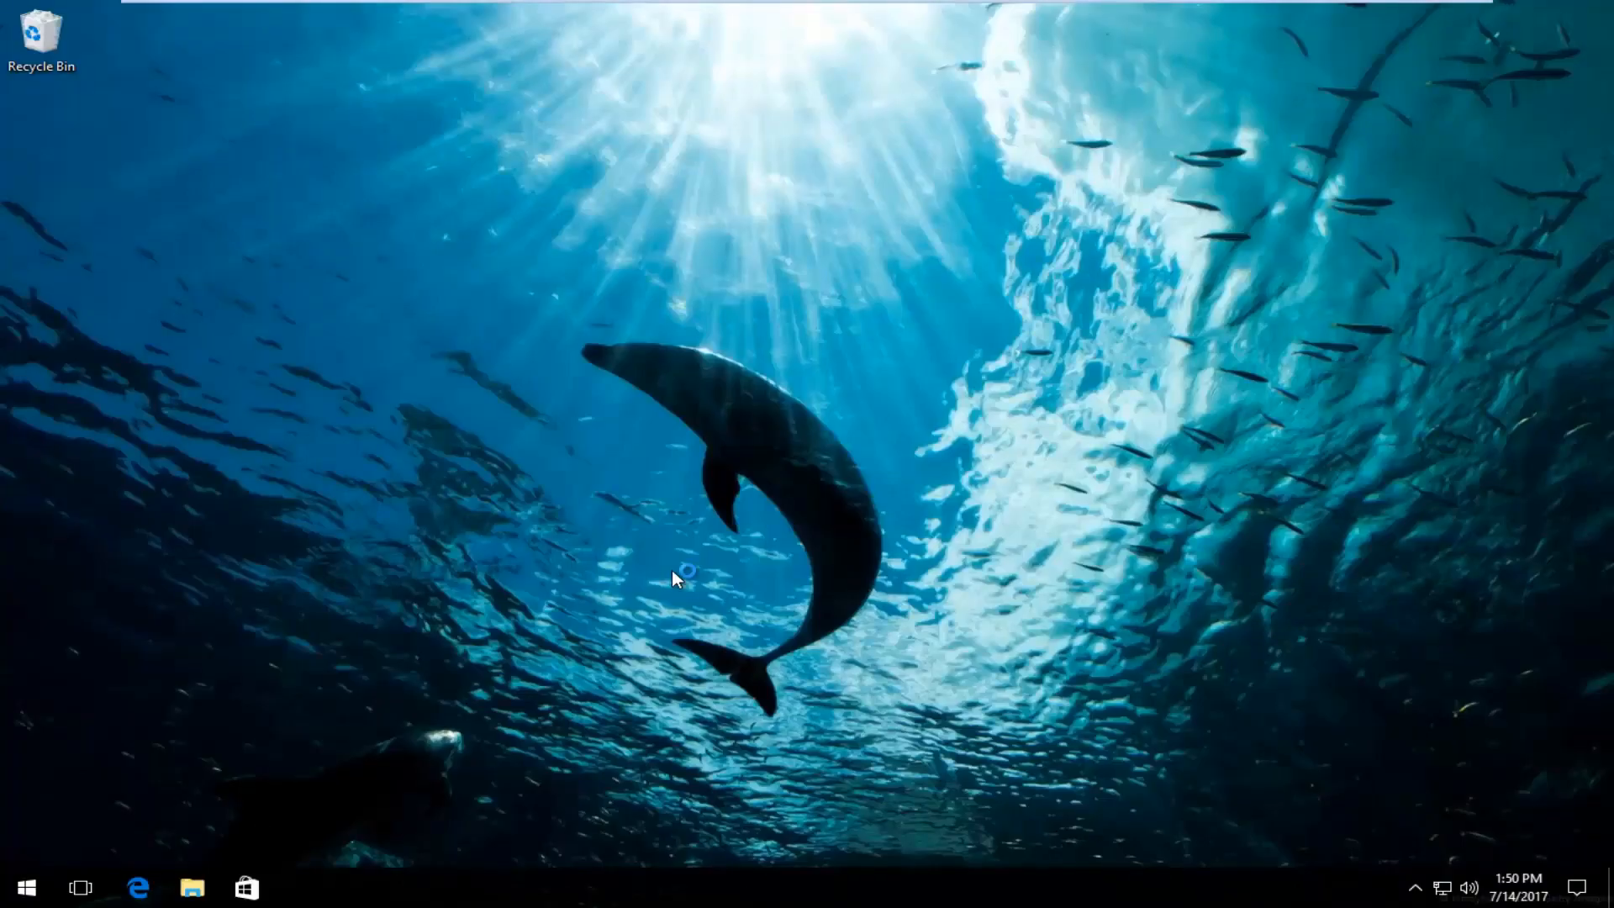
left_click_drag(641, 96, 651, 62)
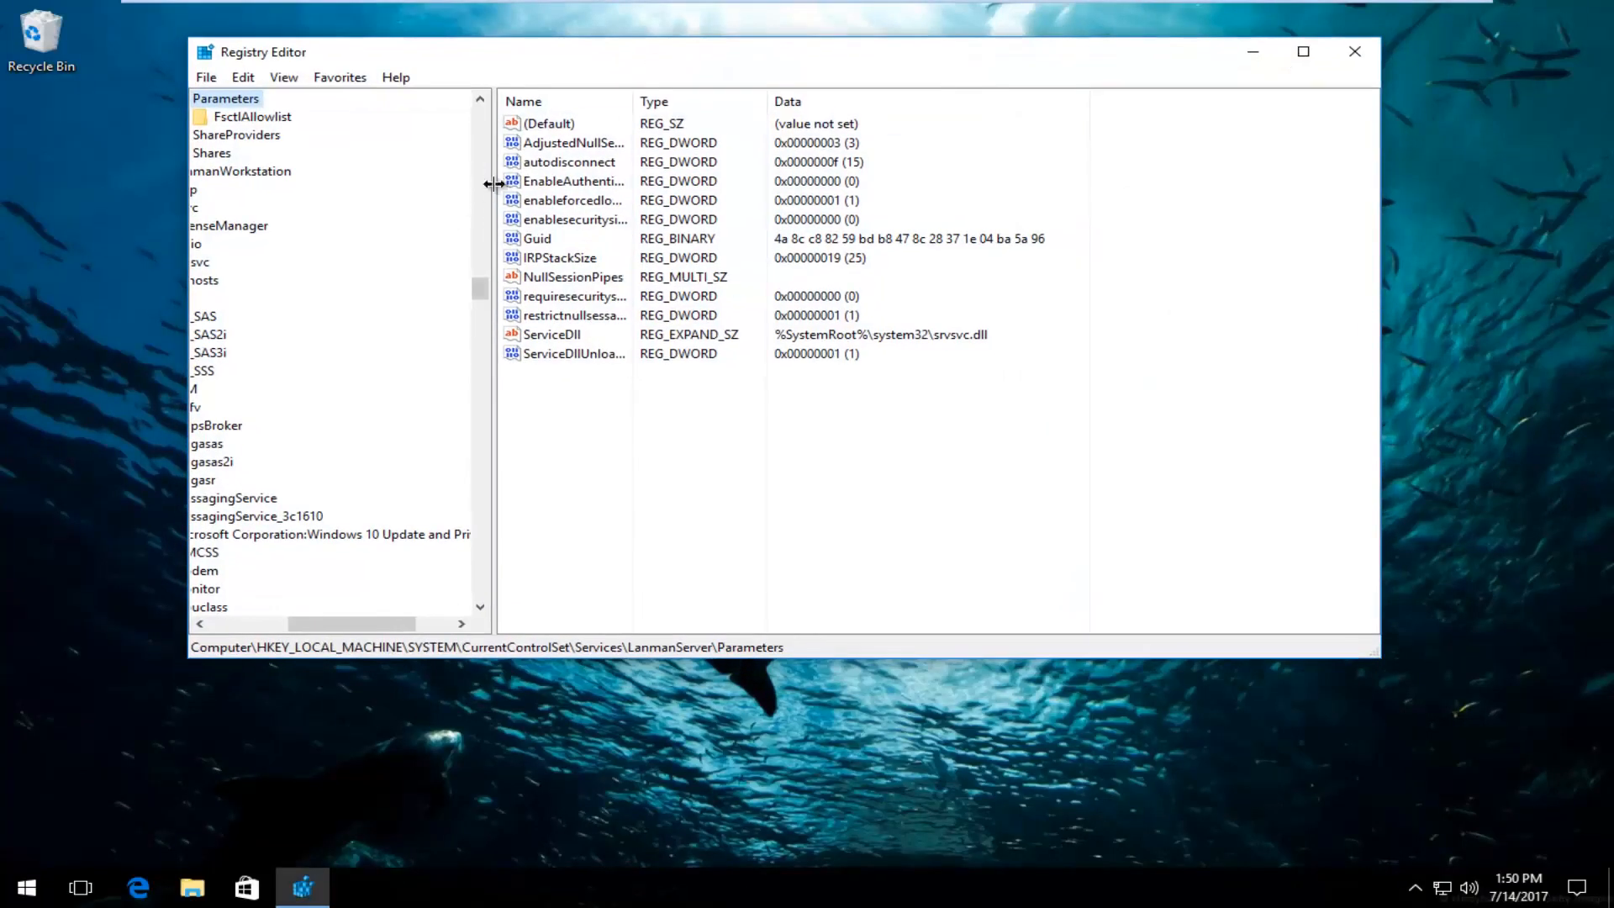
left_click_drag(495, 185, 835, 192)
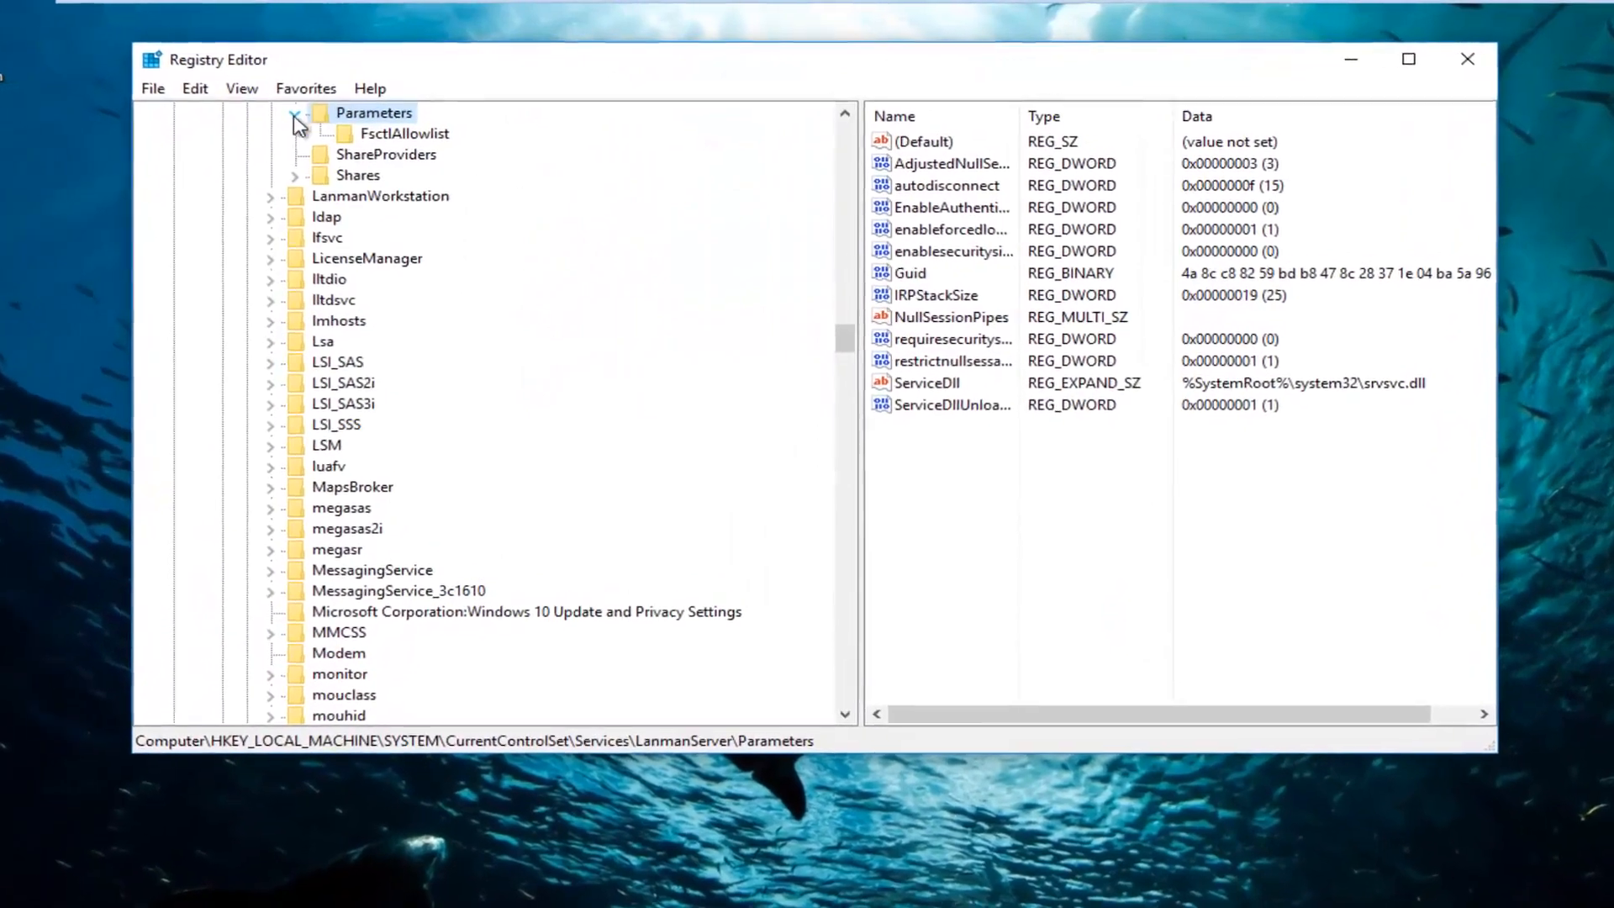
Collapse the expanded Services, CurrentControlSet and SYSTEM branches up to the HKEY_LOCAL_MACHINE root key
scroll(298, 301, "up", 5)
left_click(263, 329)
scroll(267, 335, "up", 20)
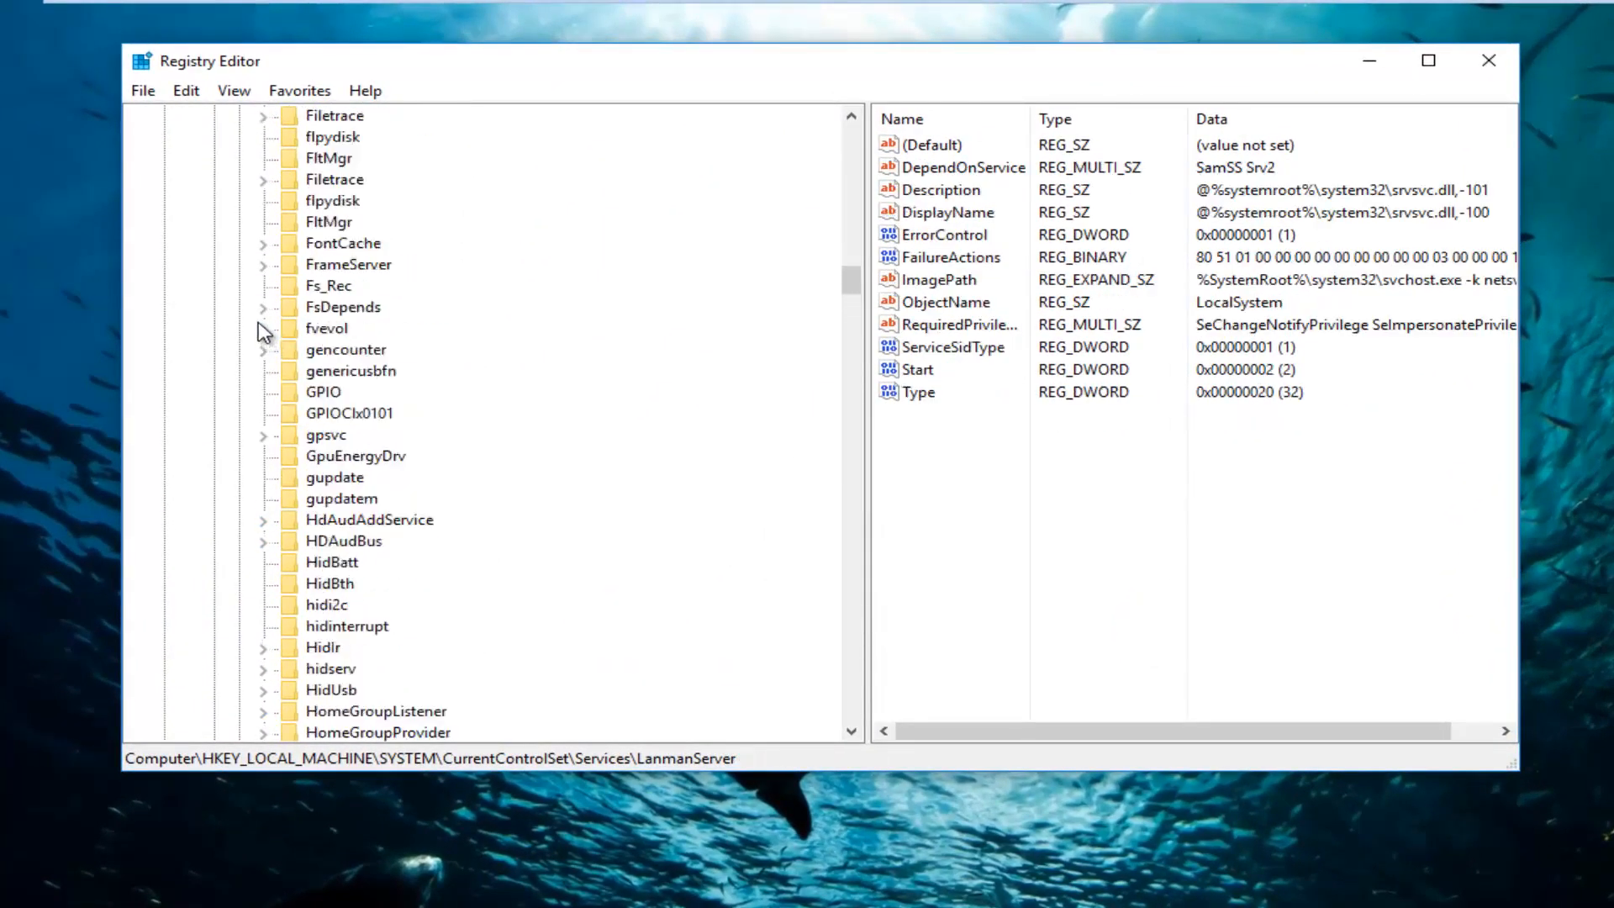
scroll(838, 243, "up", 20)
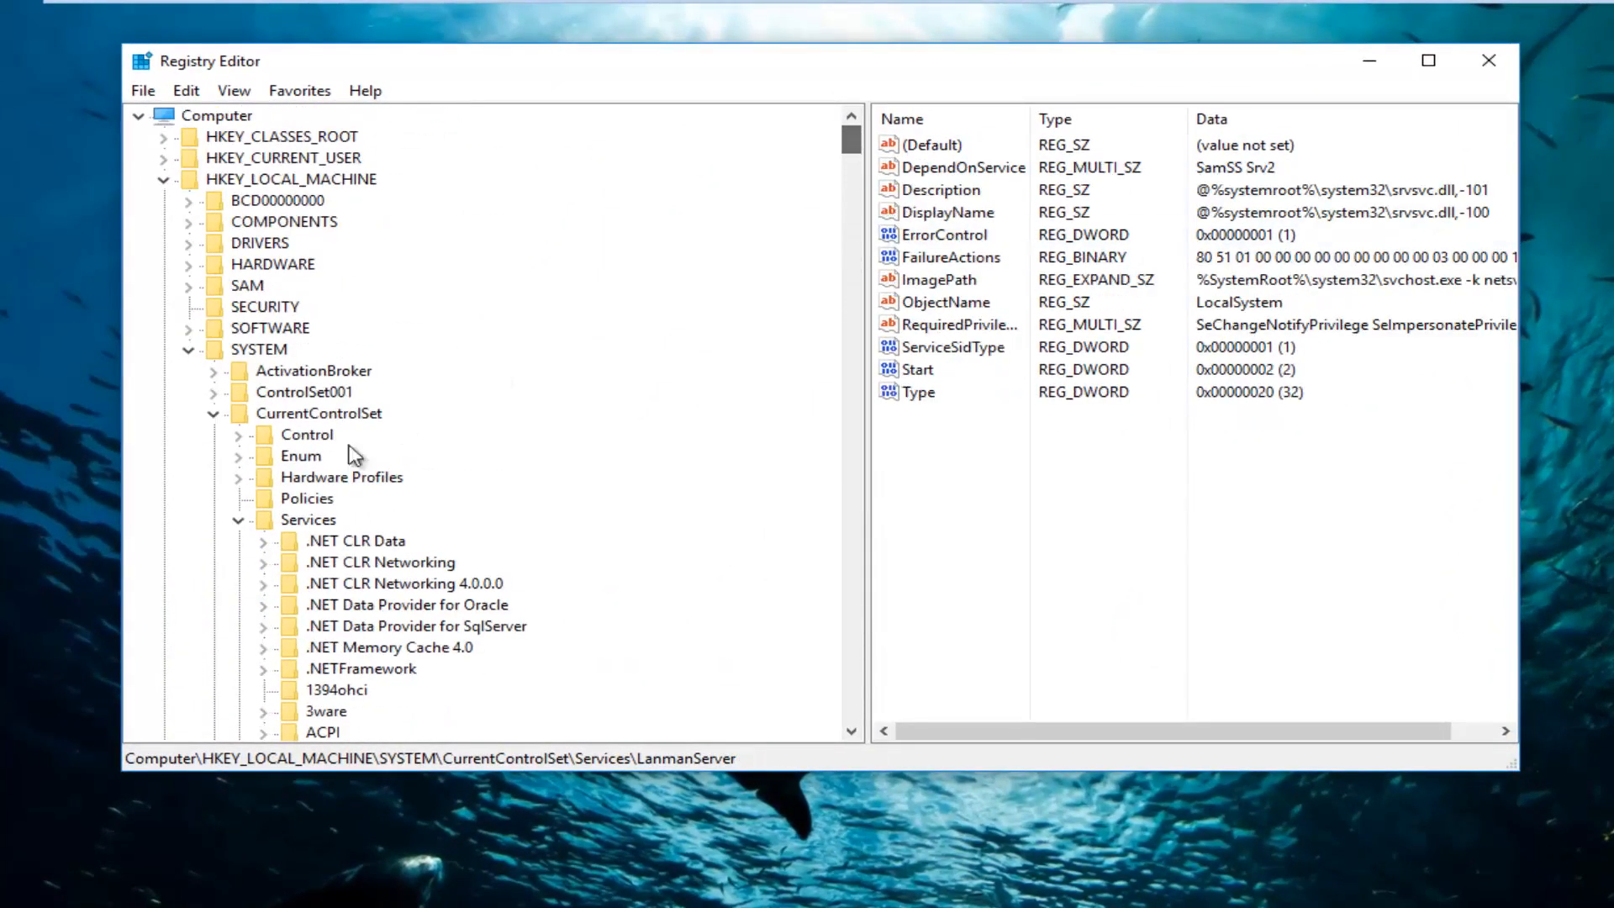
left_click(239, 521)
left_click(213, 413)
left_click(188, 348)
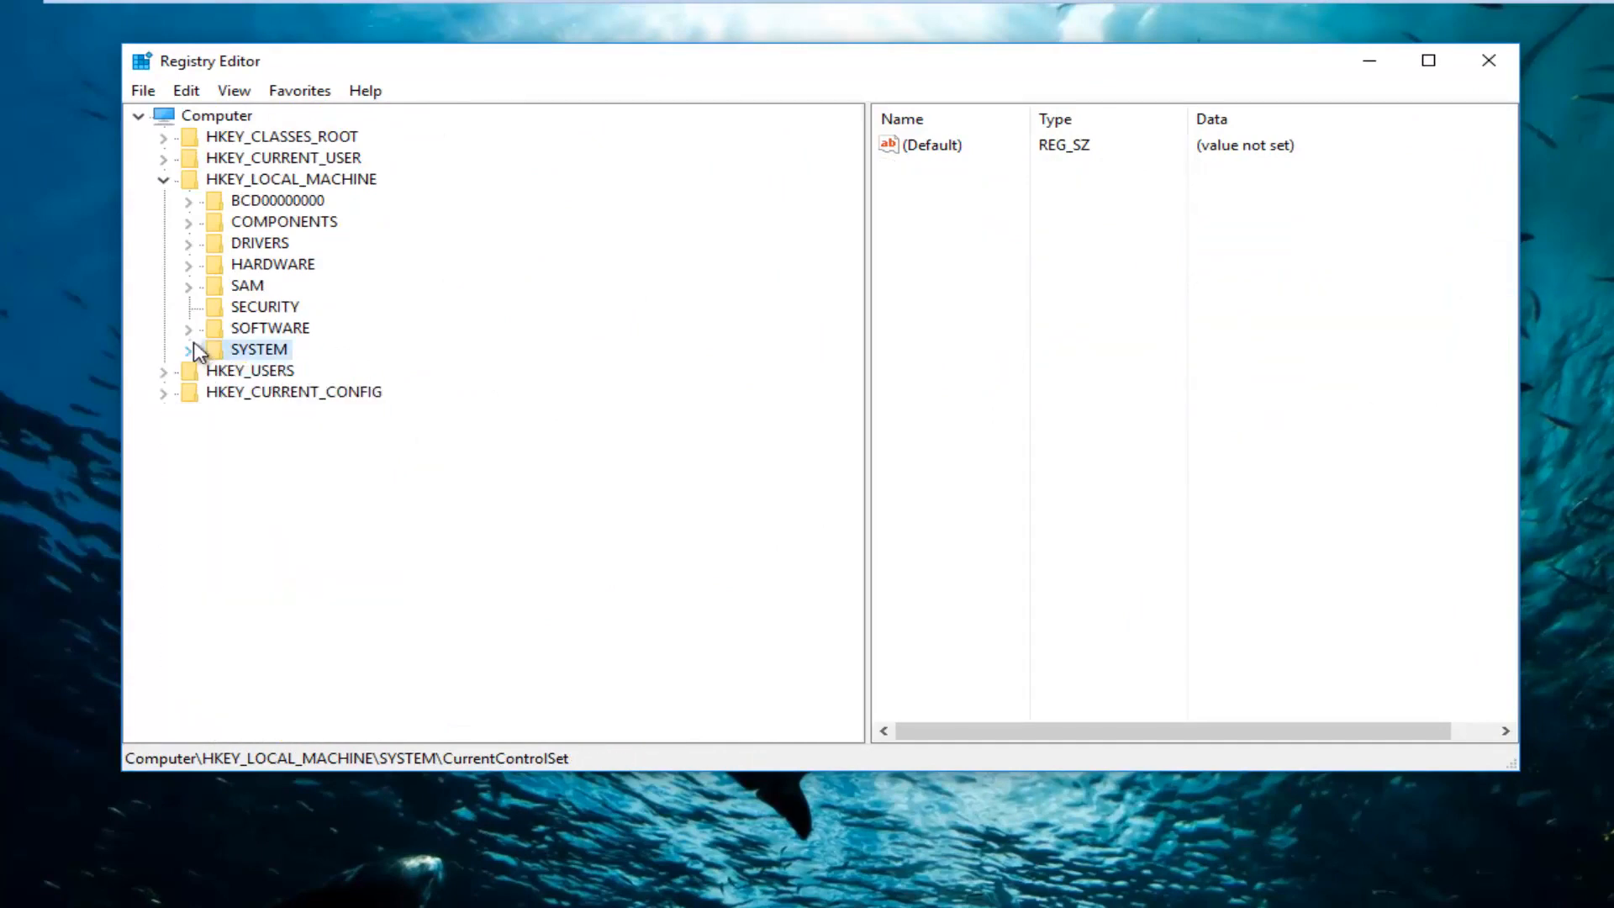
left_click(163, 179)
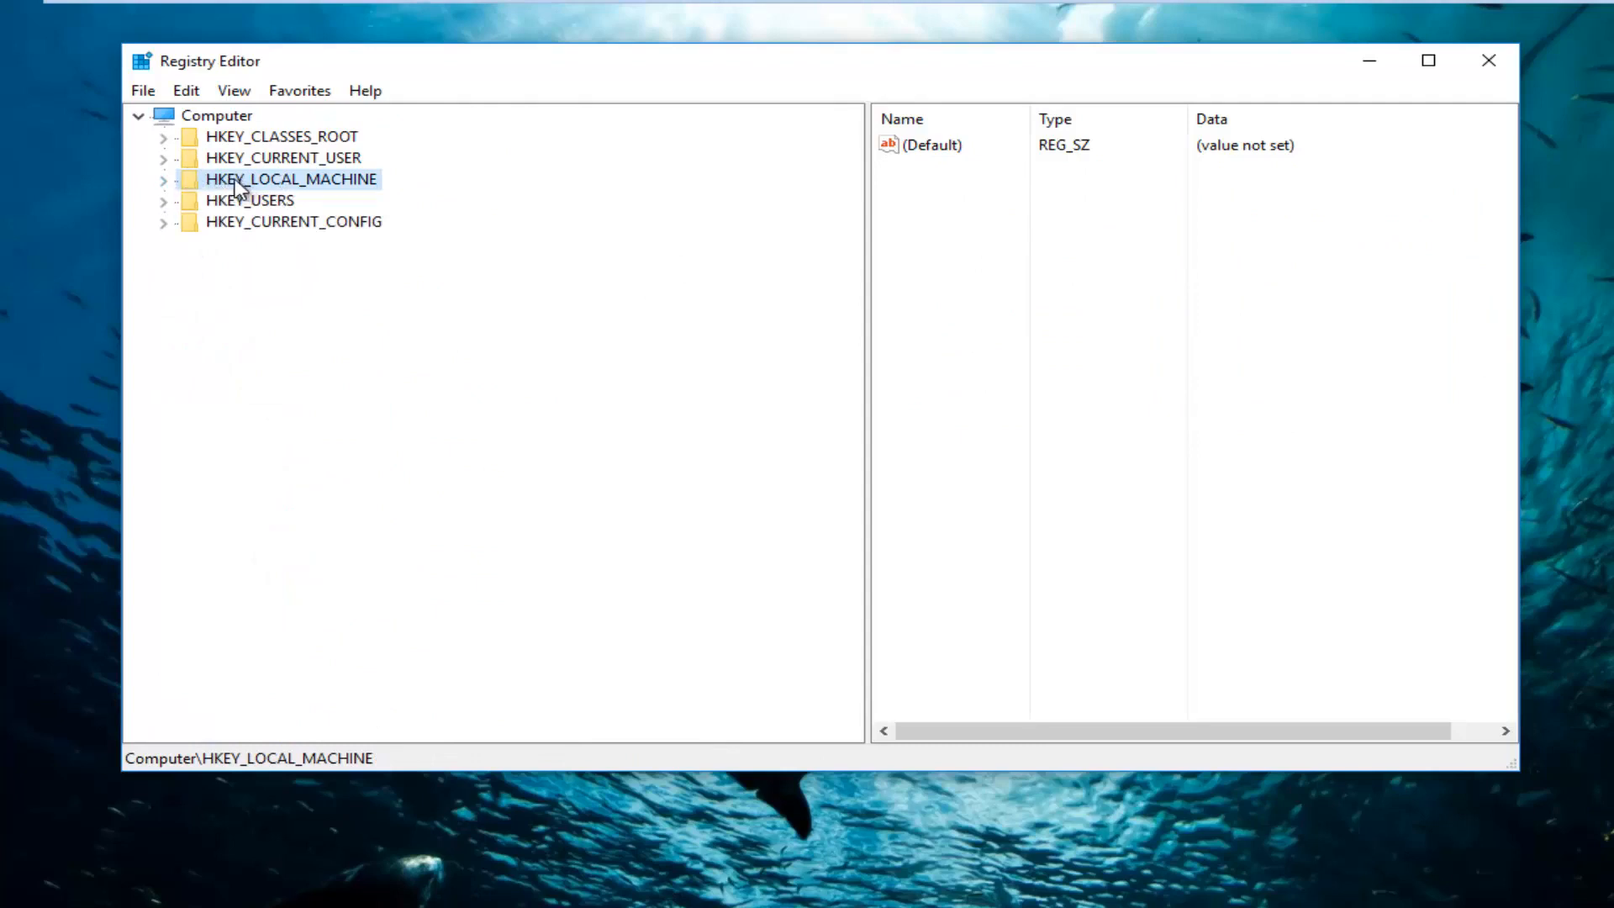
Expand HKEY_LOCAL_MACHINE down through SOFTWARE to the Microsoft key's subkeys
left_click(164, 180)
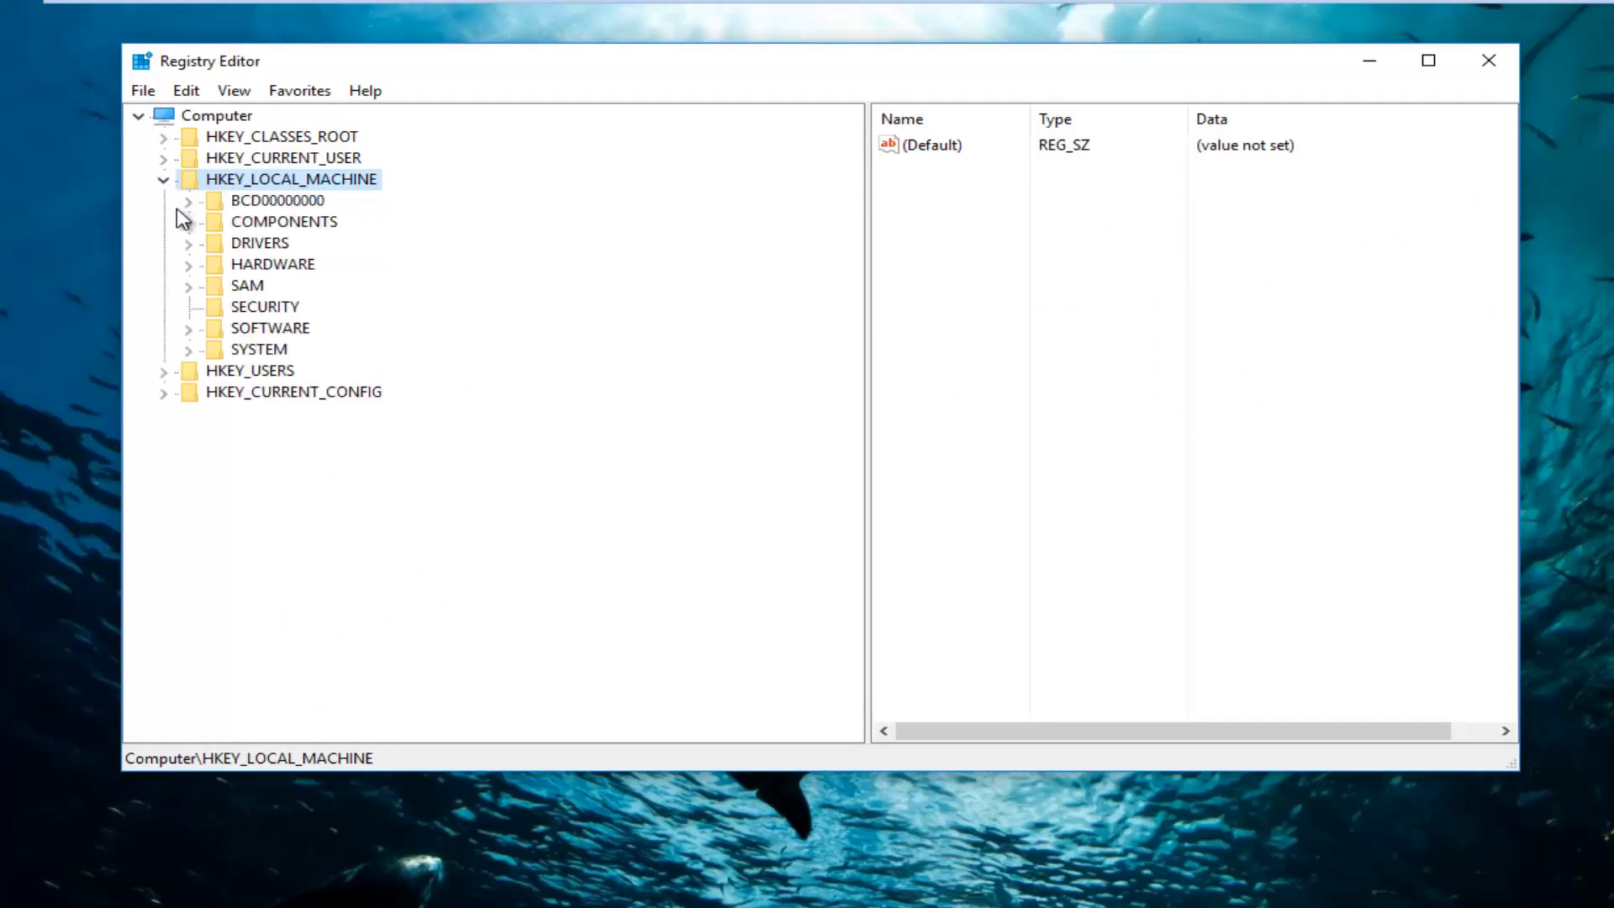
left_click(188, 329)
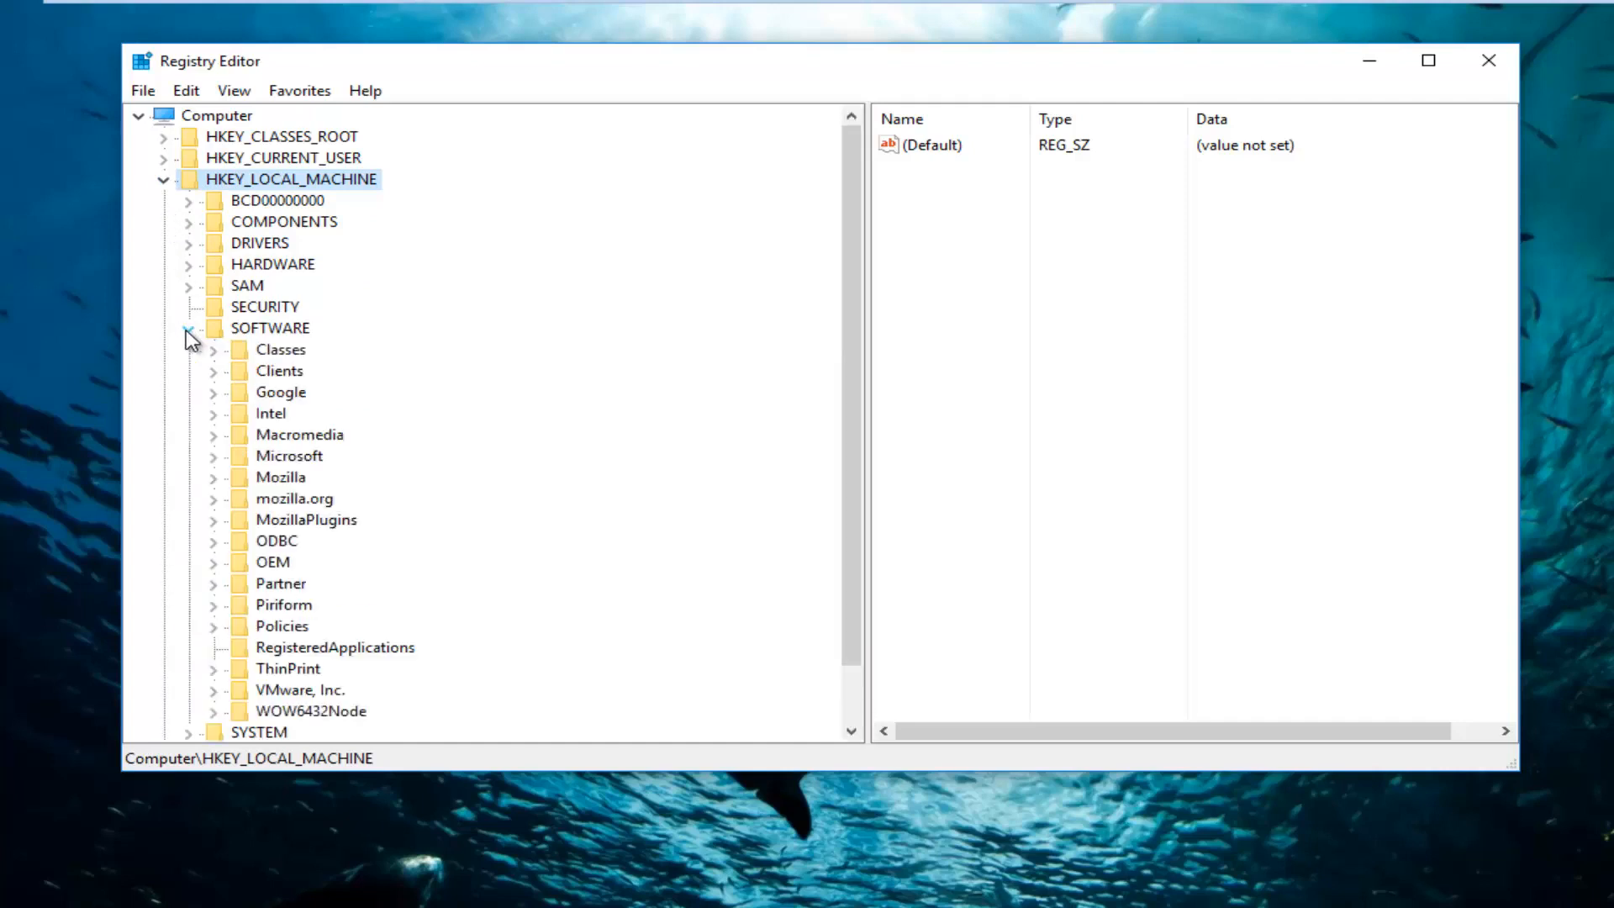
left_click(214, 458)
Expand the Windows key under Microsoft and its CurrentVersion subkey
scroll(212, 469, "down", 12)
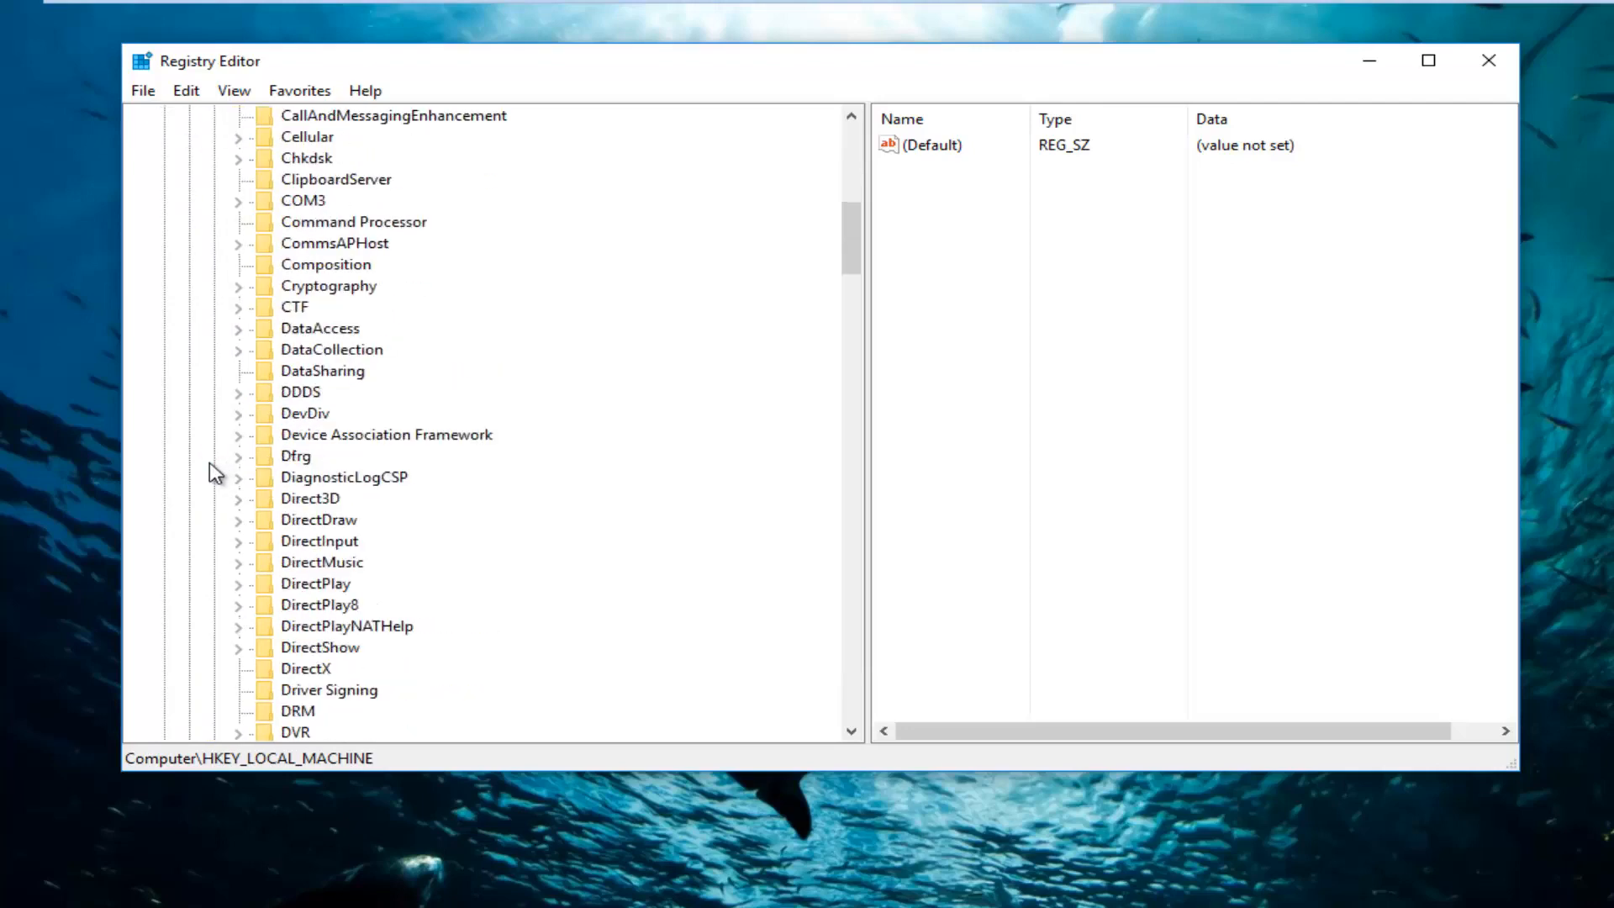
scroll(212, 471, "down", 20)
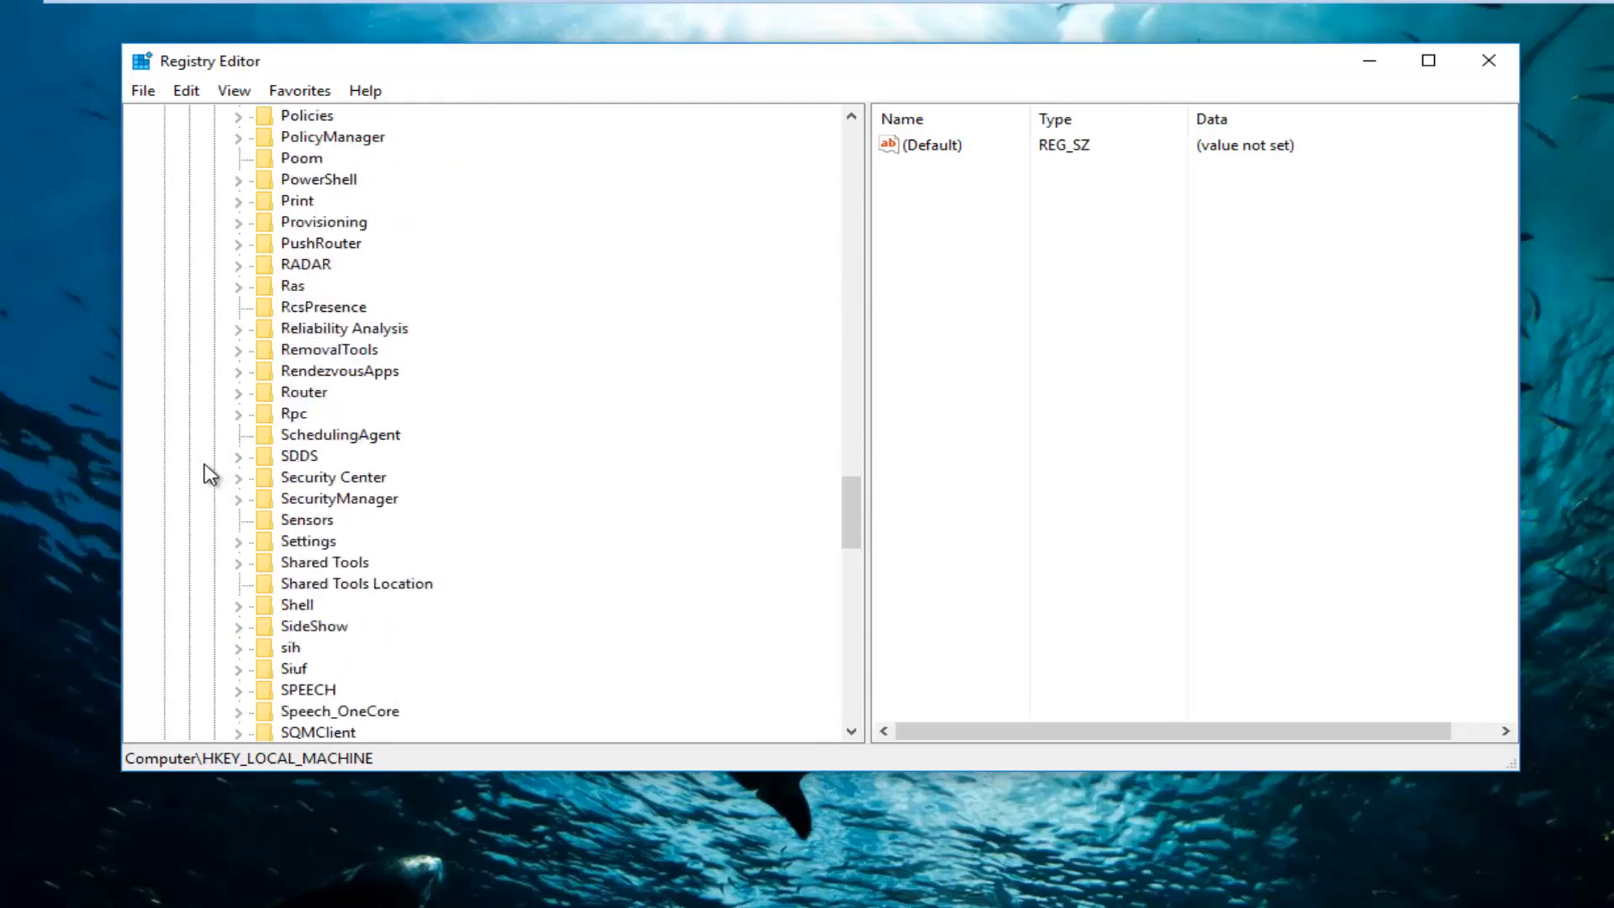
scroll(207, 470, "down", 5)
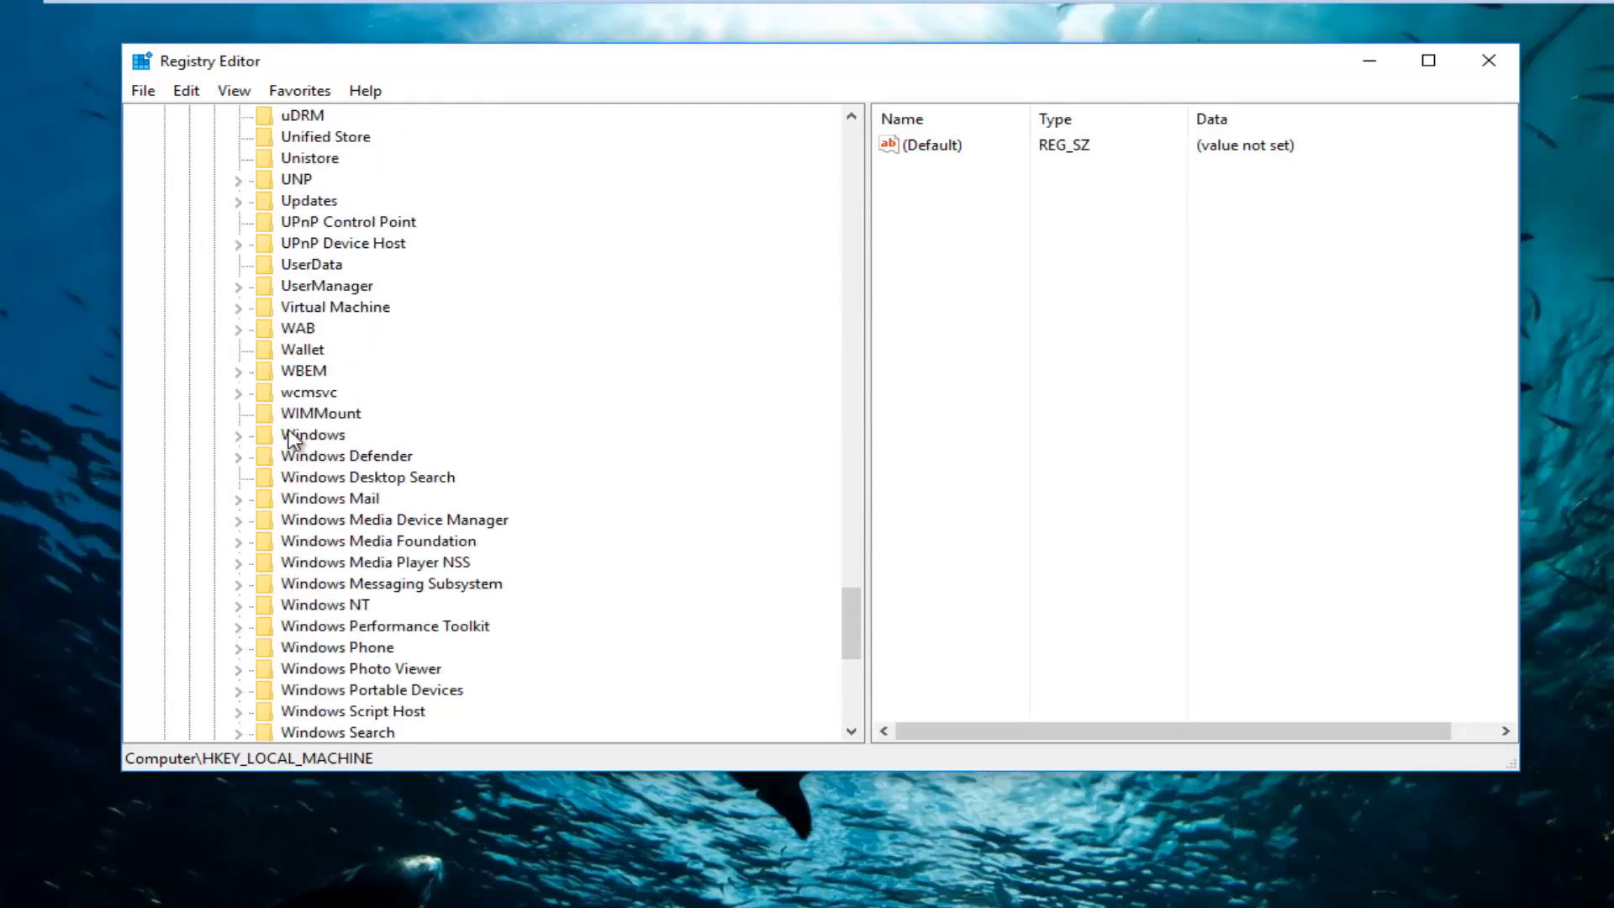
left_click(328, 435)
left_click(237, 436)
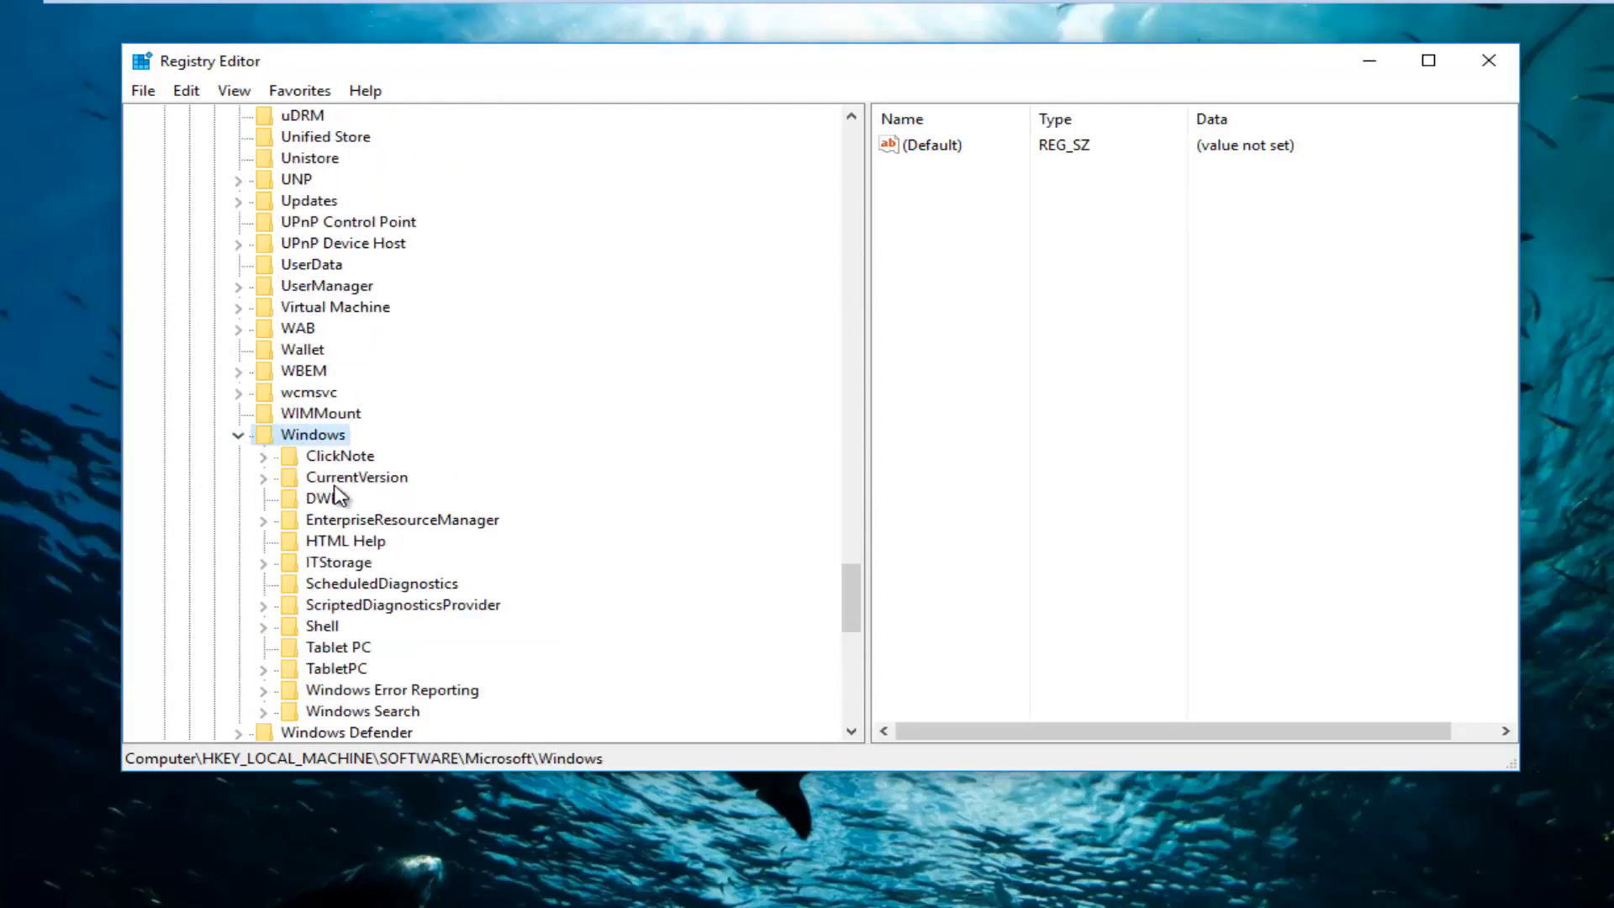
scroll(340, 496, "down", 1)
left_click(348, 416)
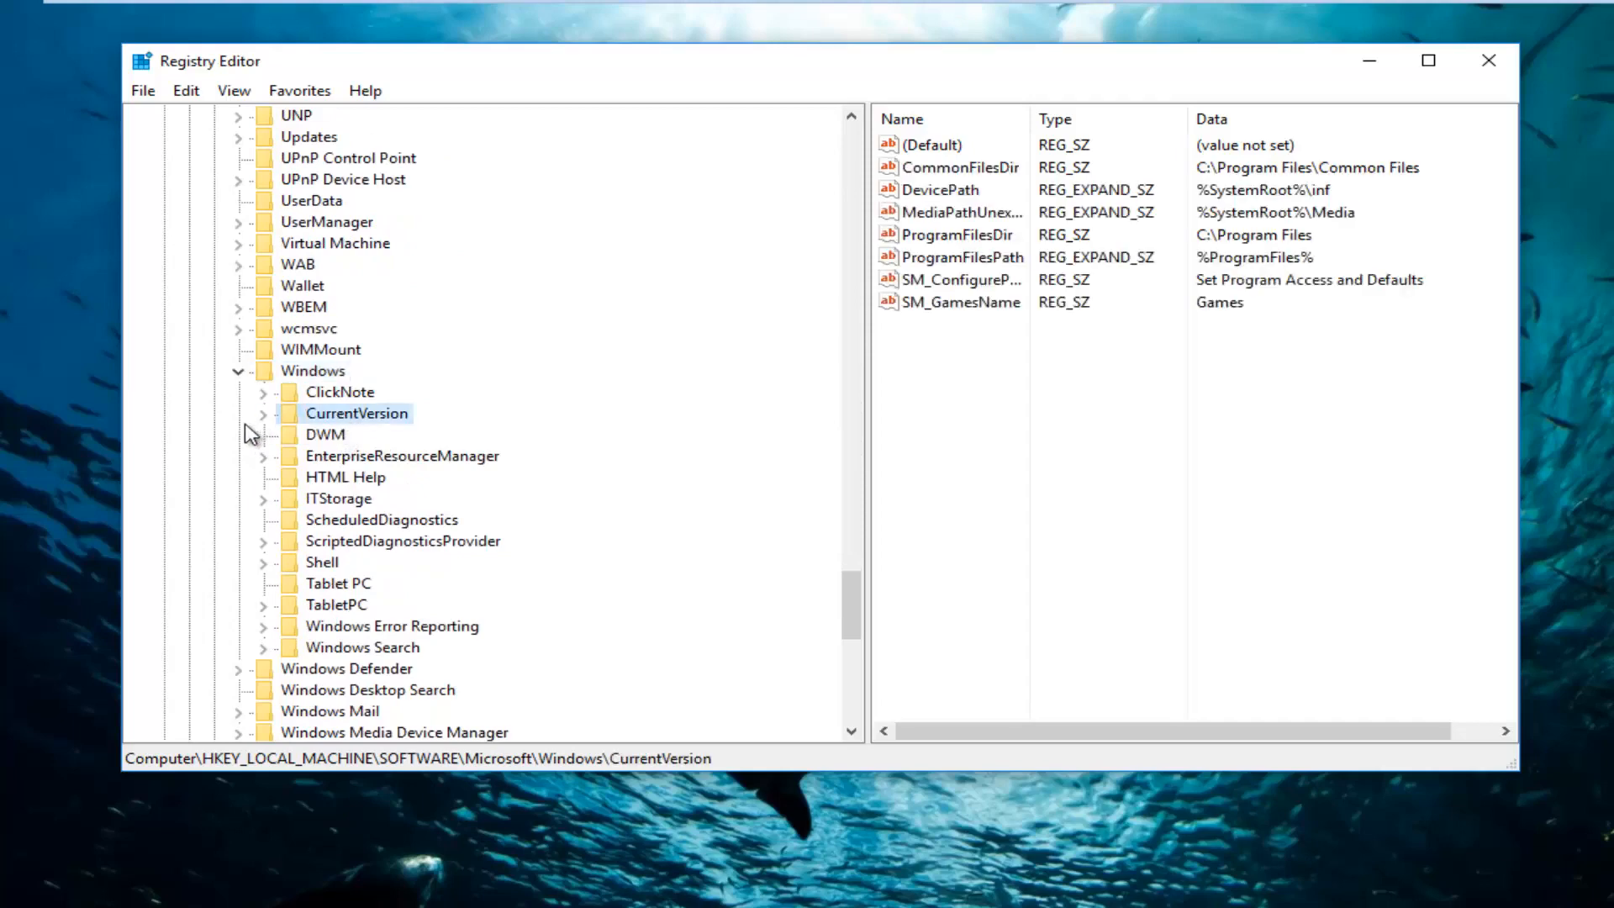
left_click(264, 416)
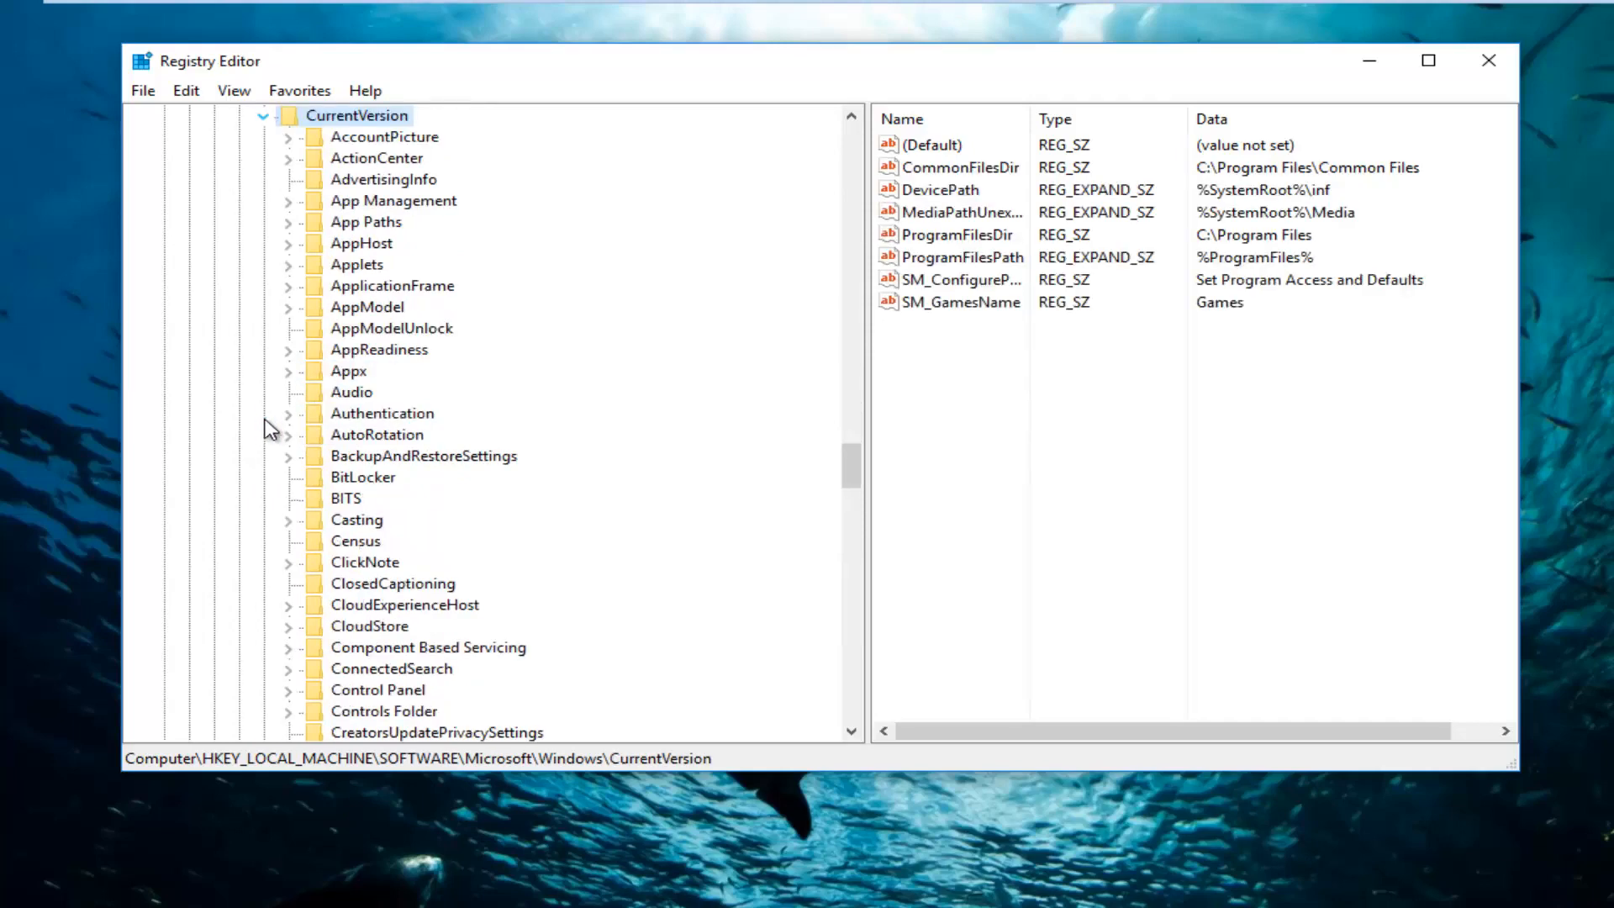
Expand the Explorer key under CurrentVersion and select its Advanced subkey
scroll(400, 461, "down", 6)
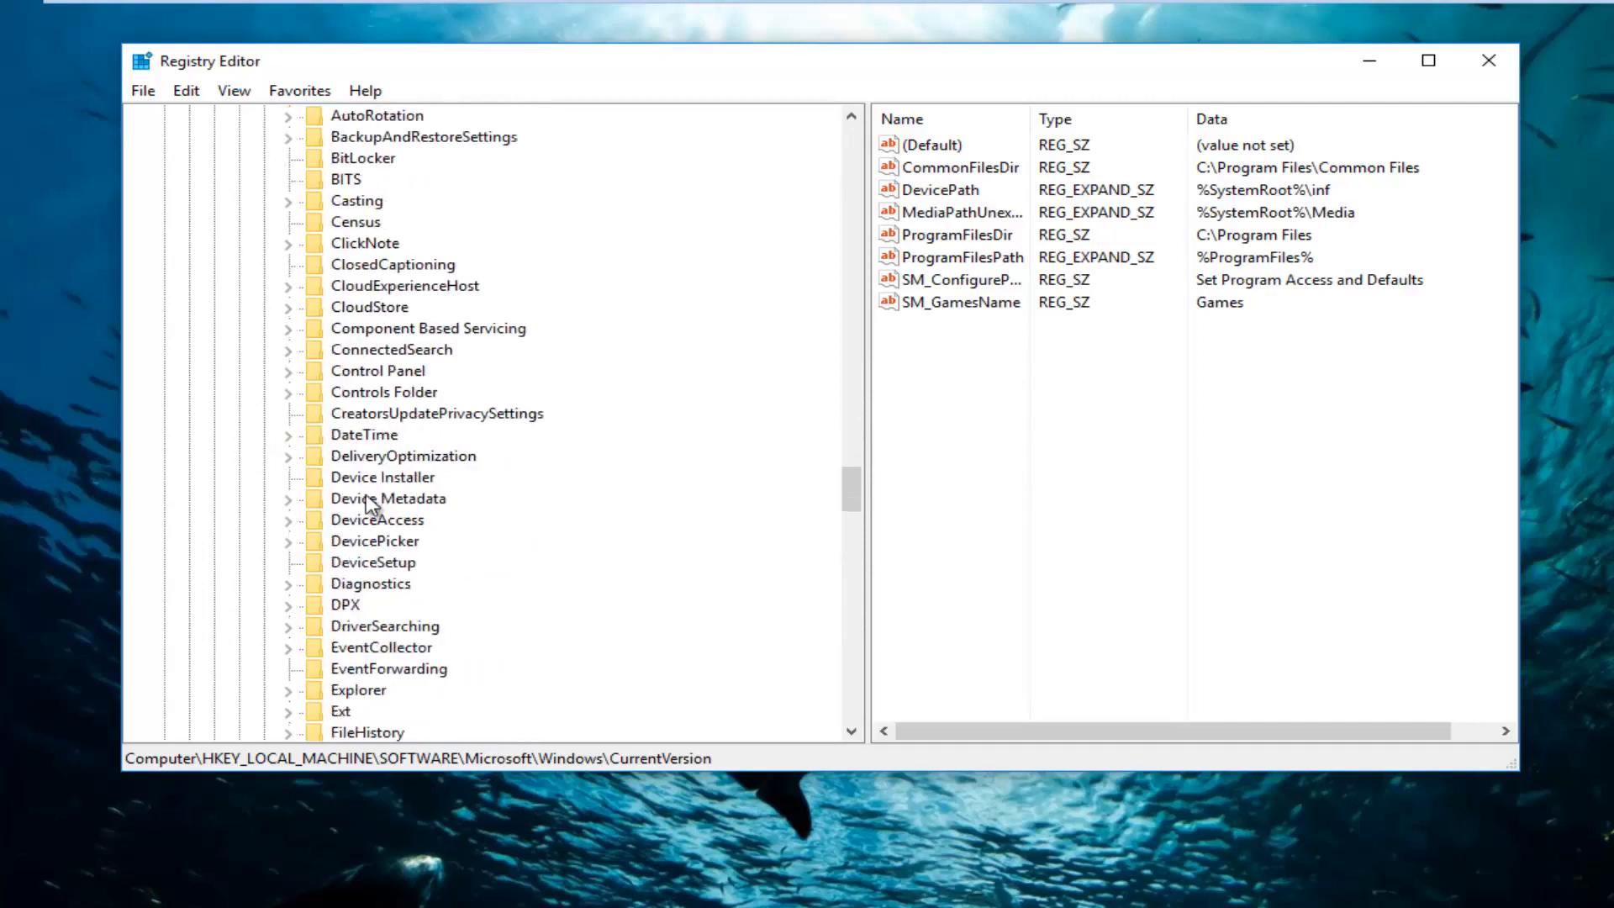
left_click(323, 632)
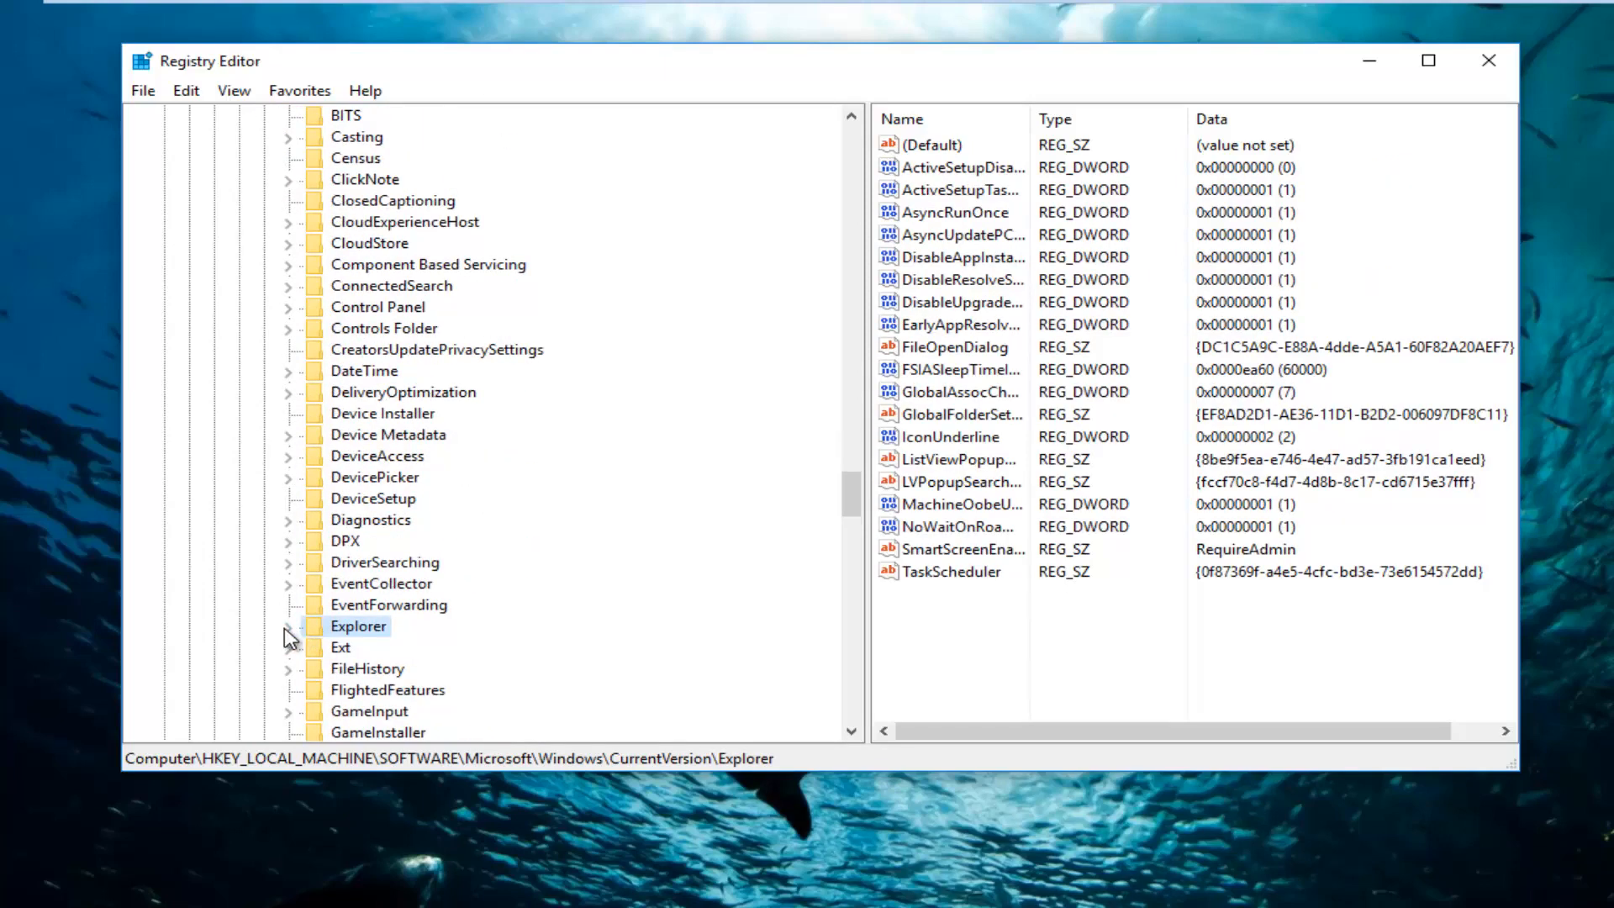
left_click(288, 627)
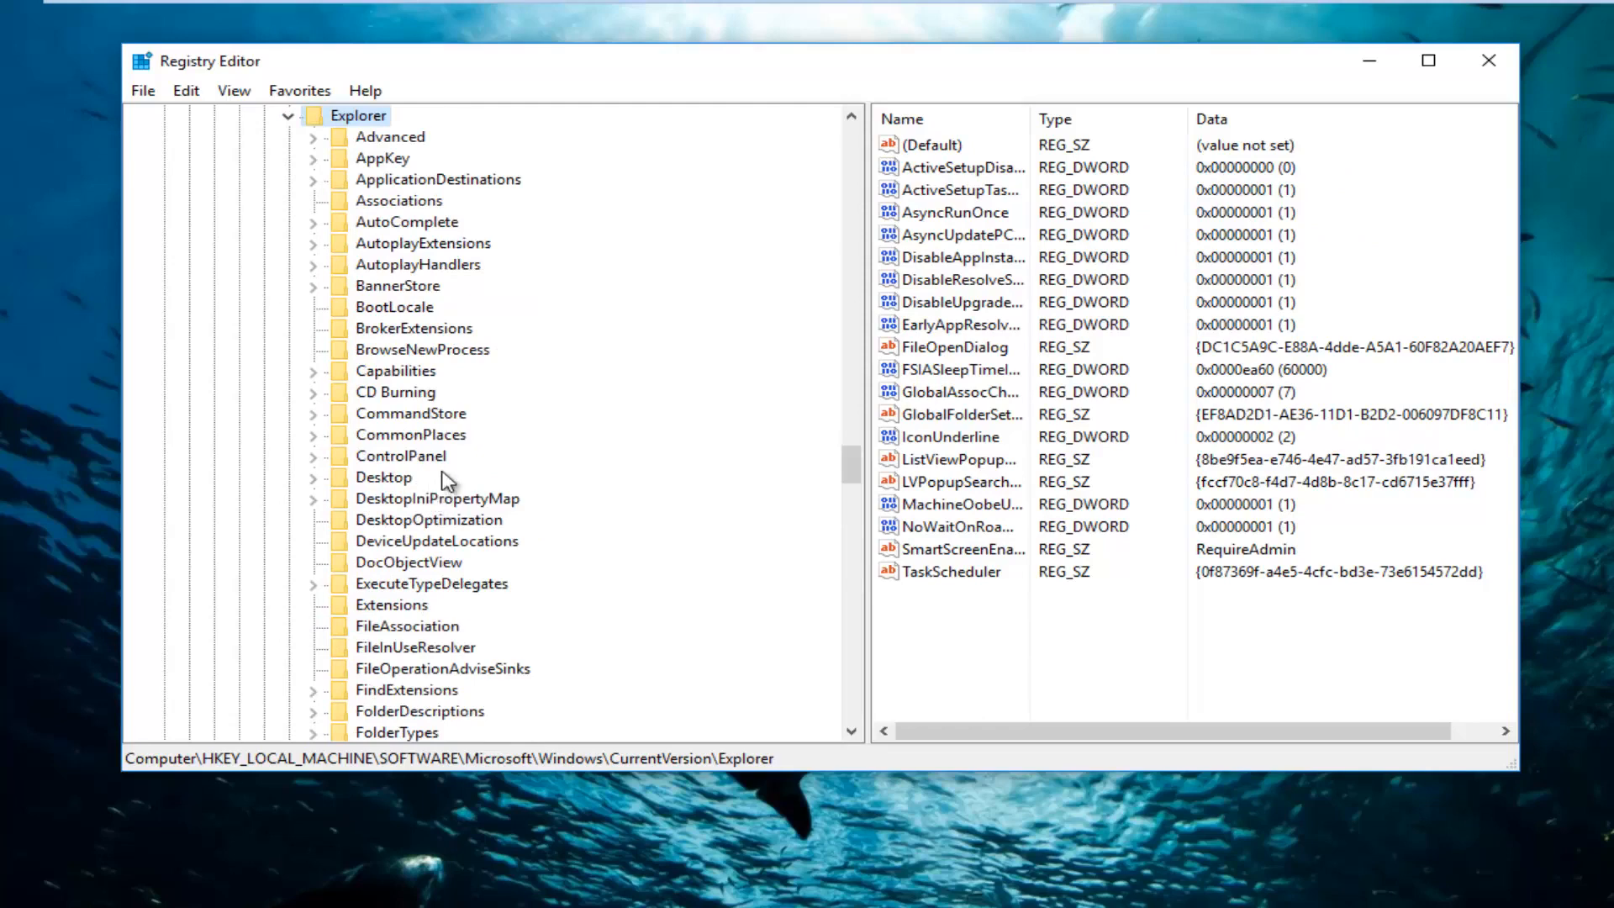
left_click(387, 141)
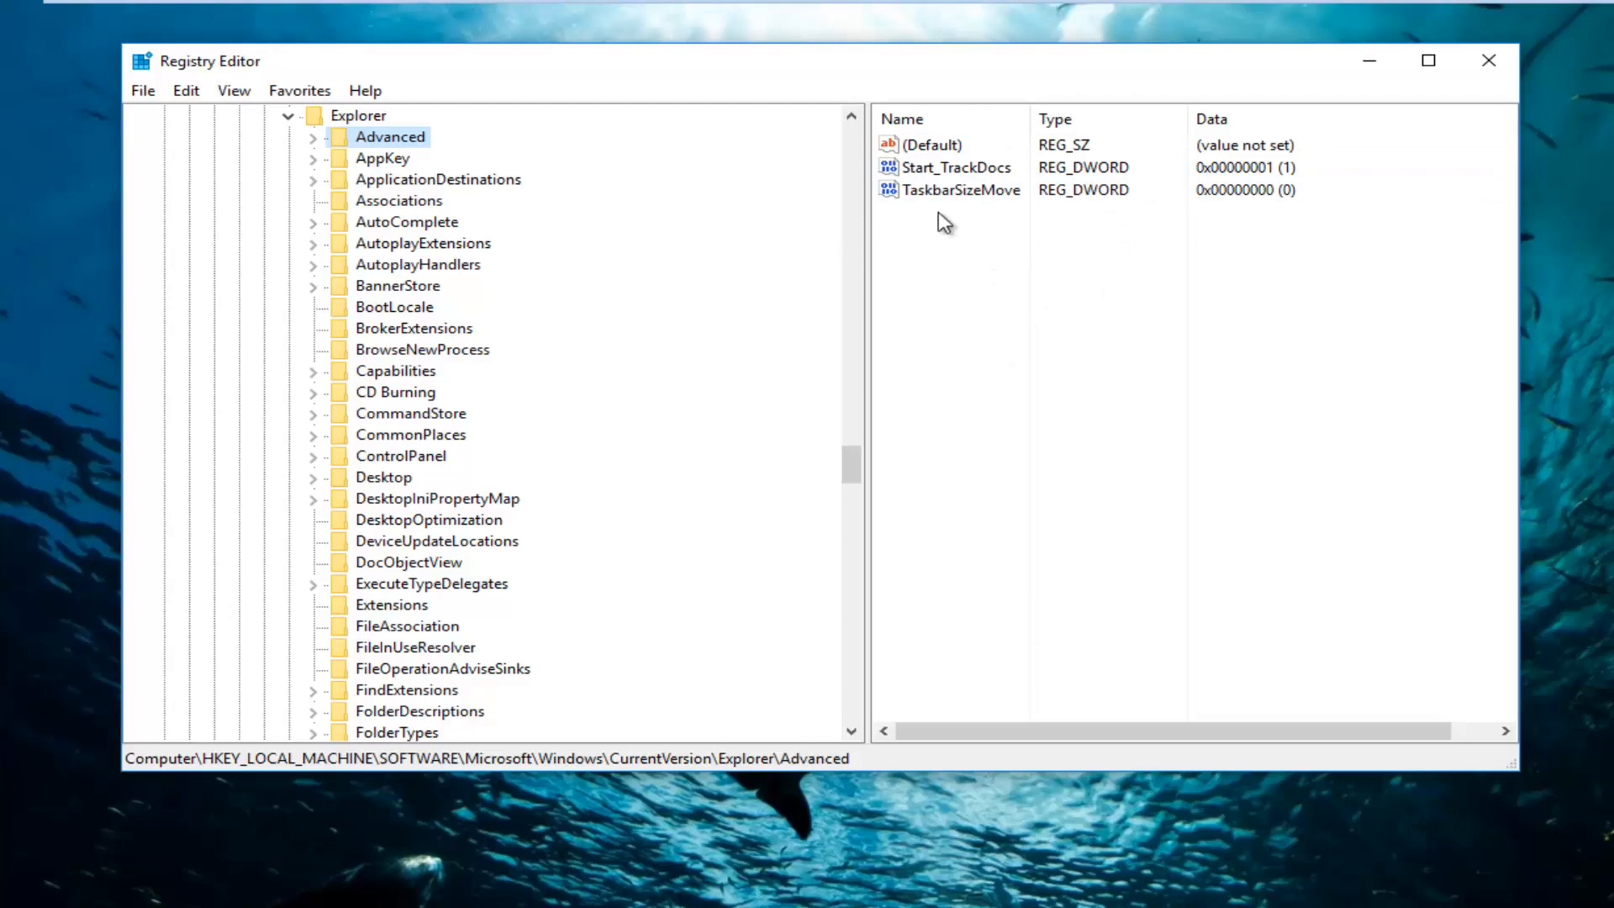
Create a DWORD (32-bit) value named UseOLEDTaskbarTransparency in the Advanced key
left_click_drag(869, 217, 680, 216)
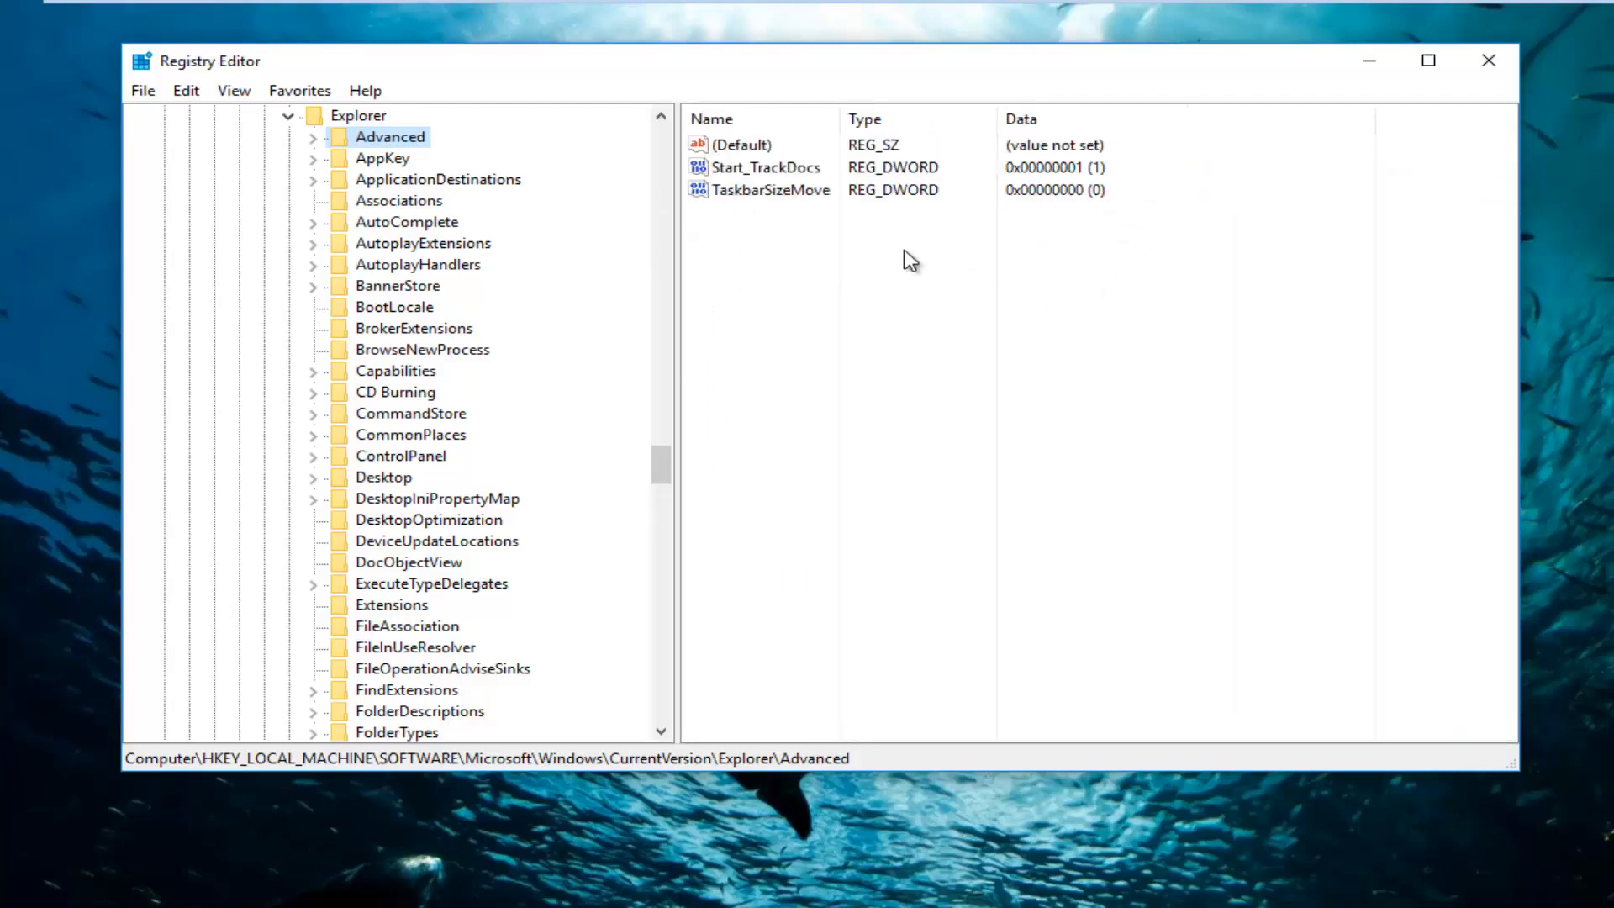
right_click(790, 254)
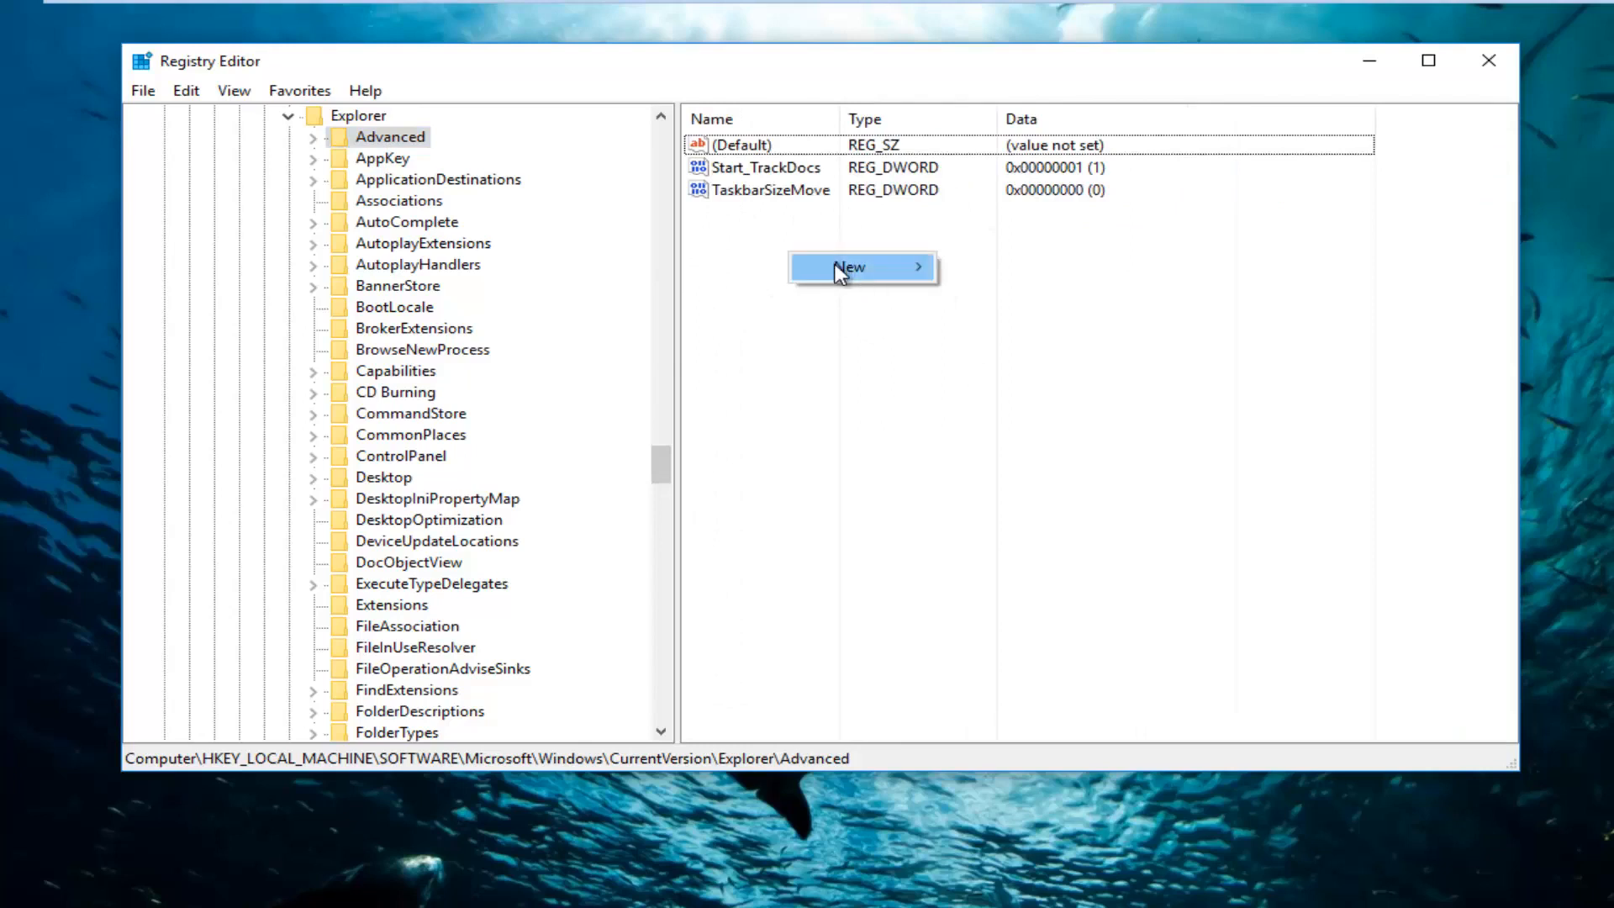
mouse_move(837, 269)
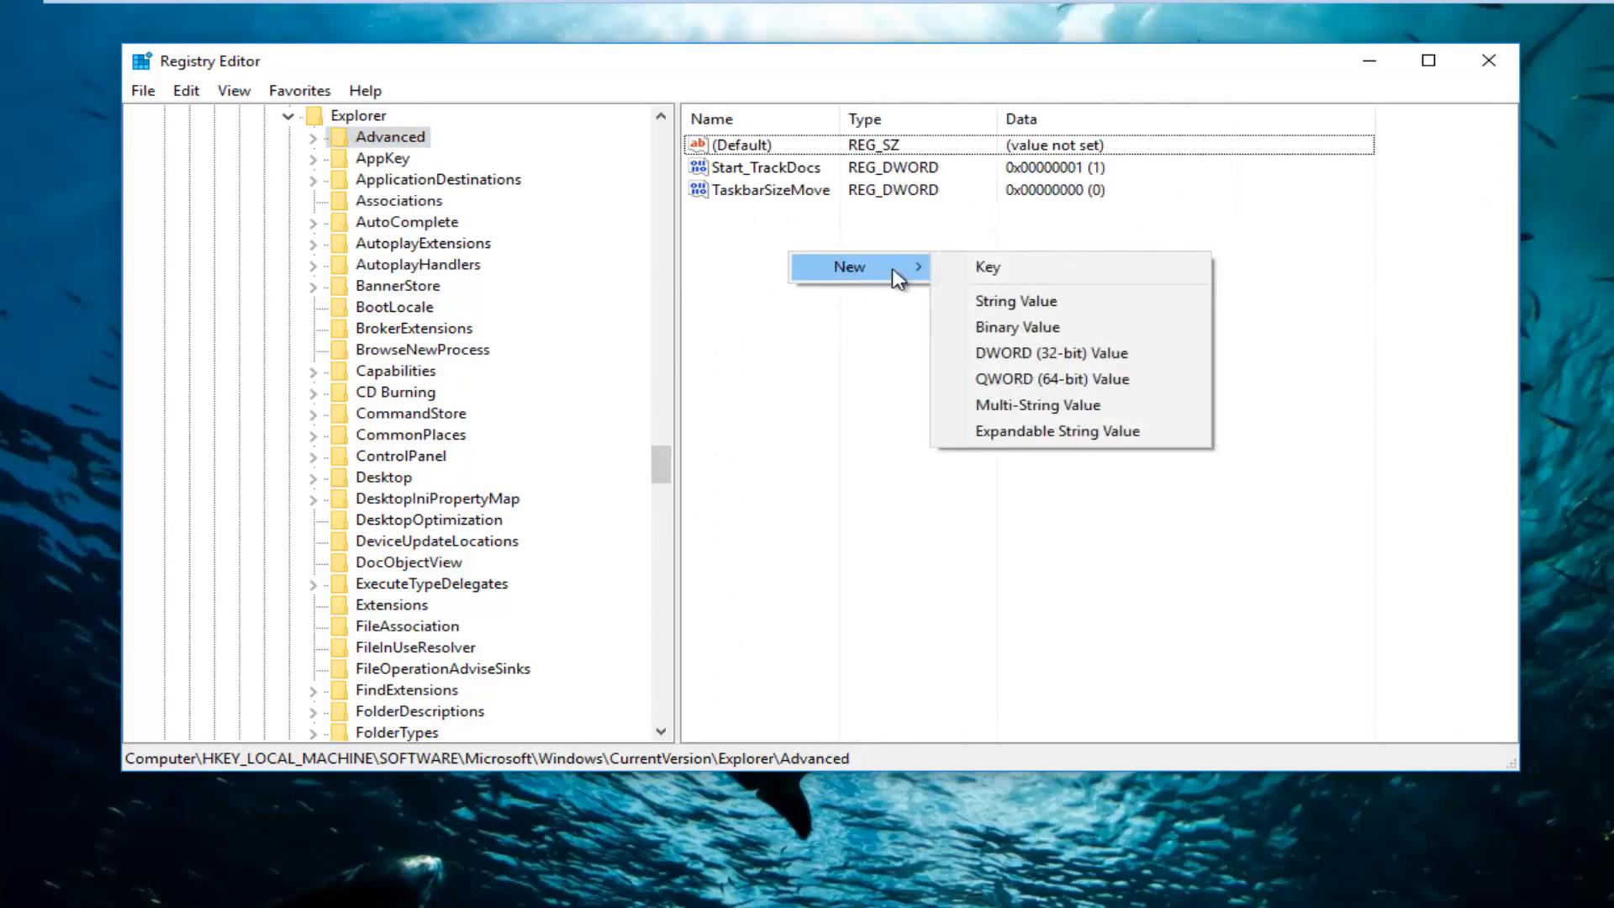
left_click(1029, 353)
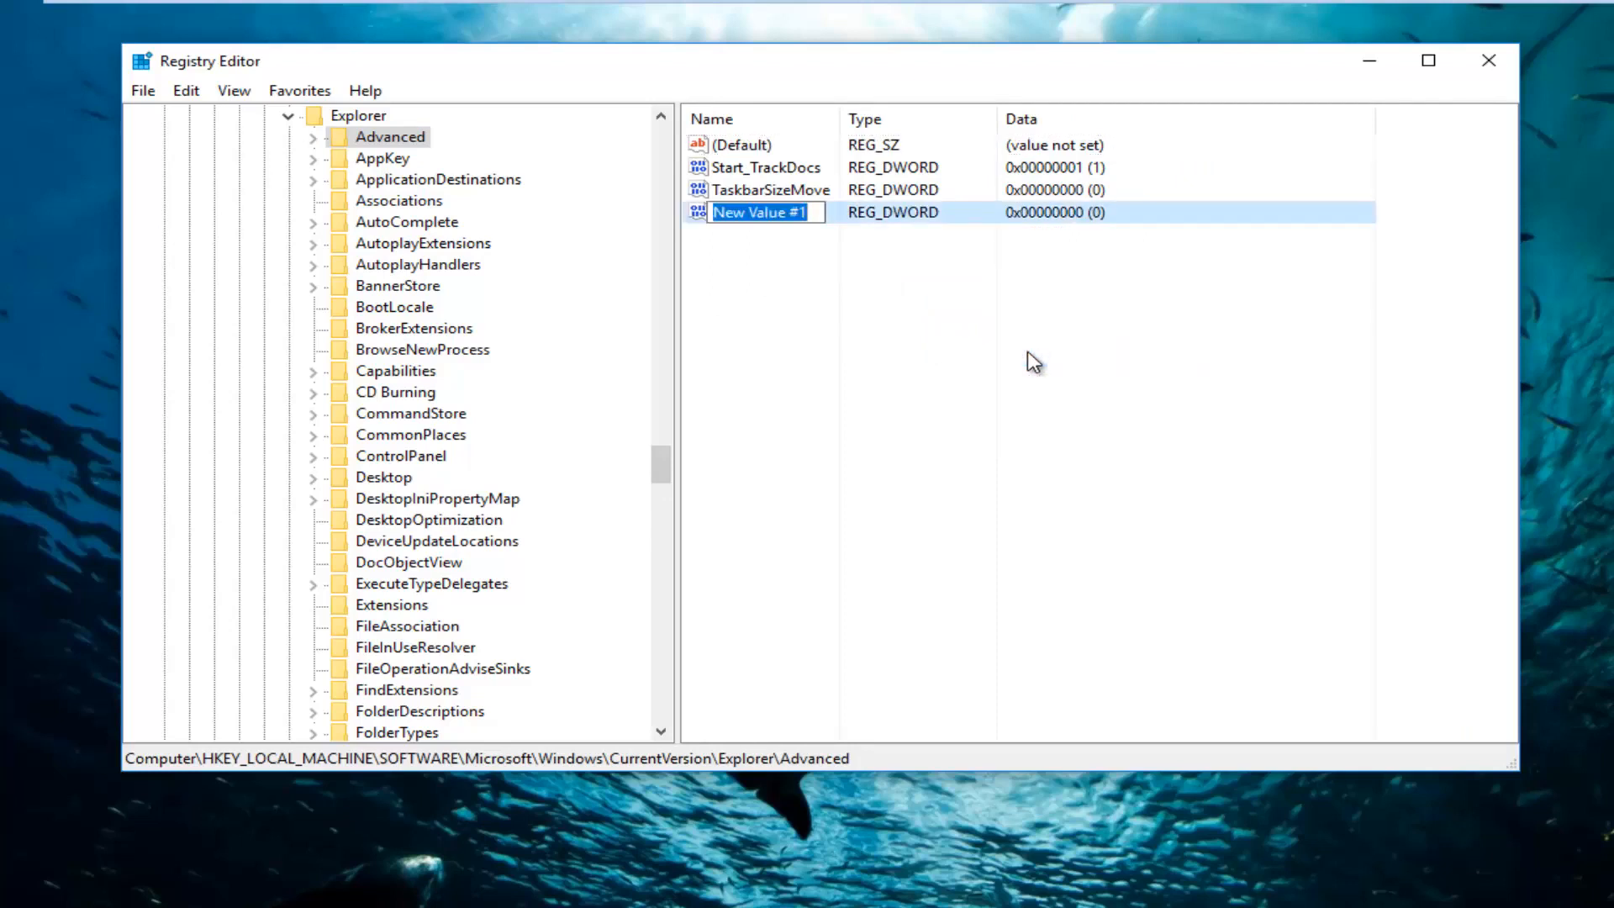
type("Use")
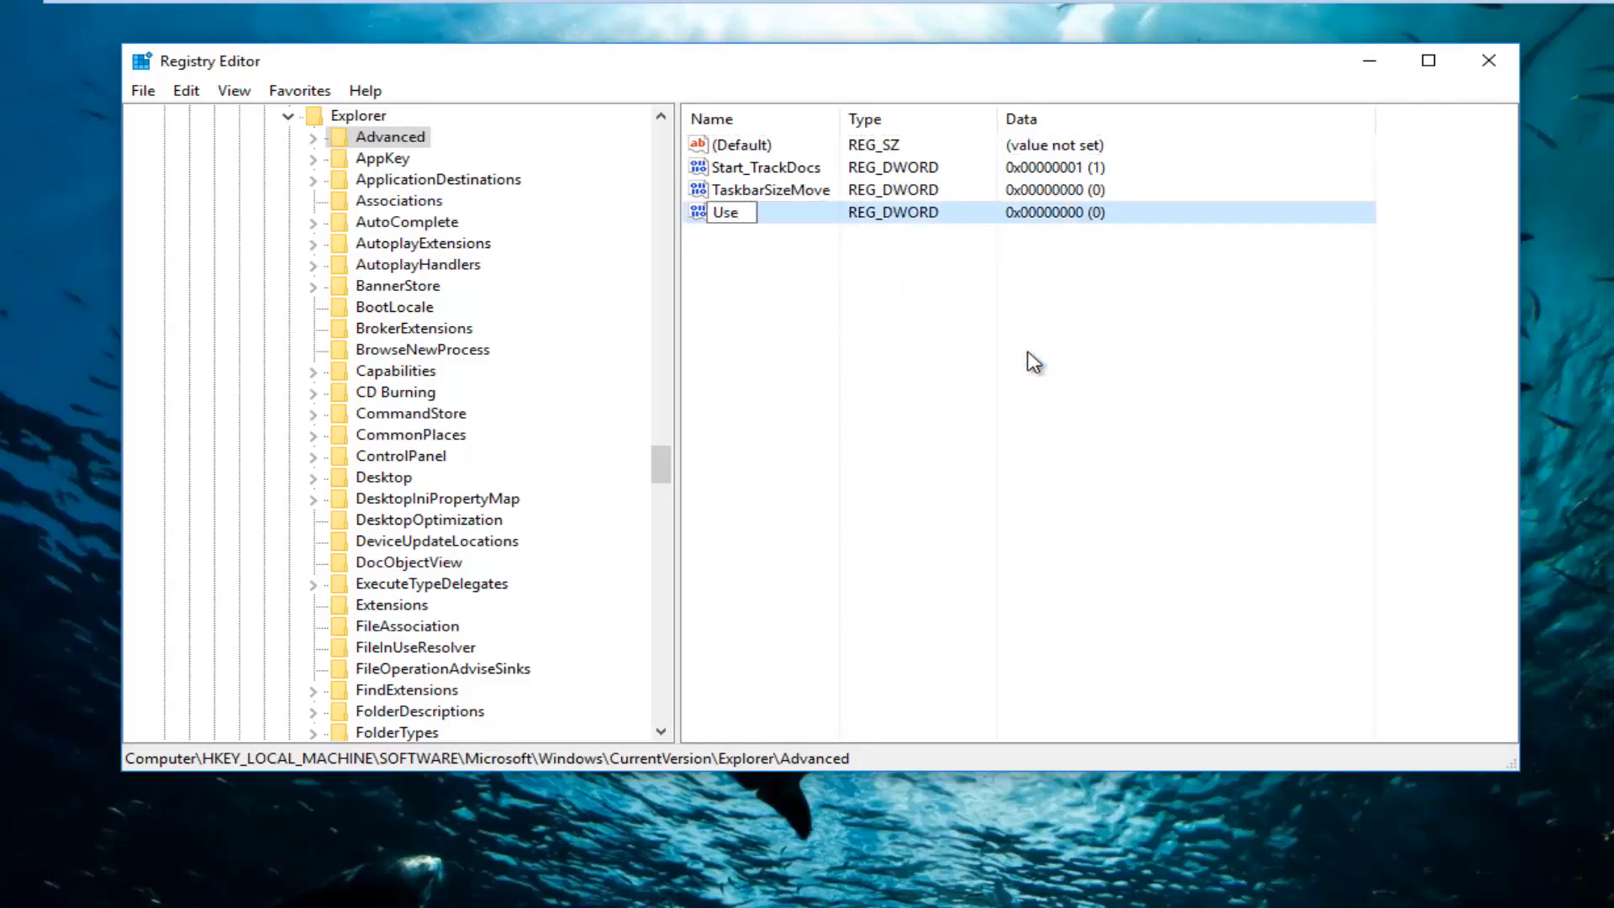
type("OLEDTaskbar")
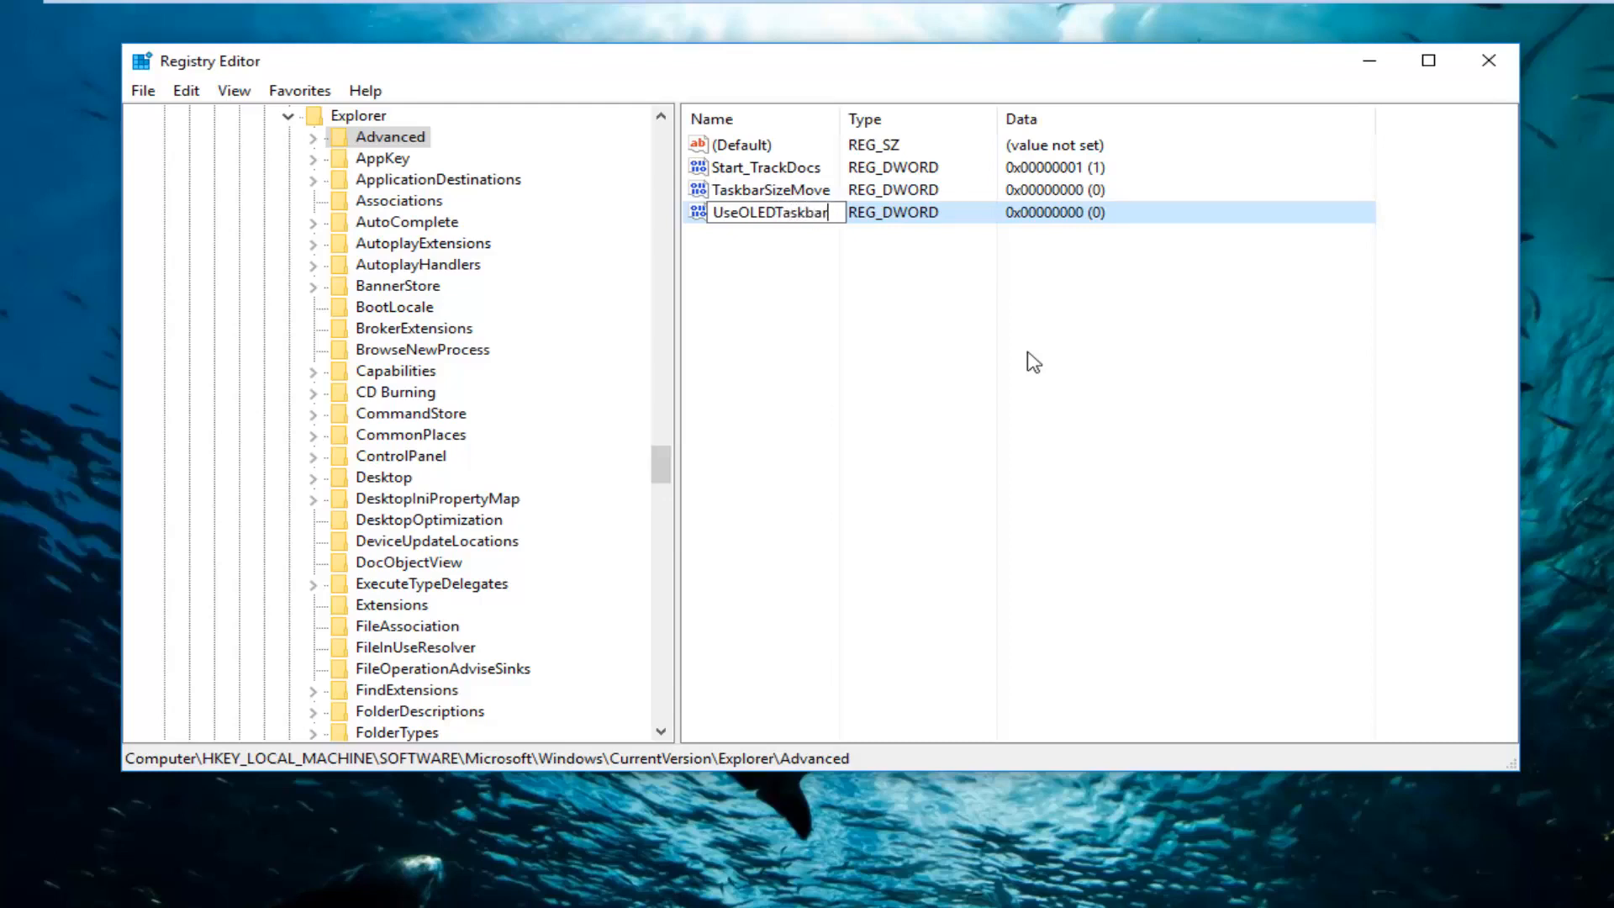
type("Transpa")
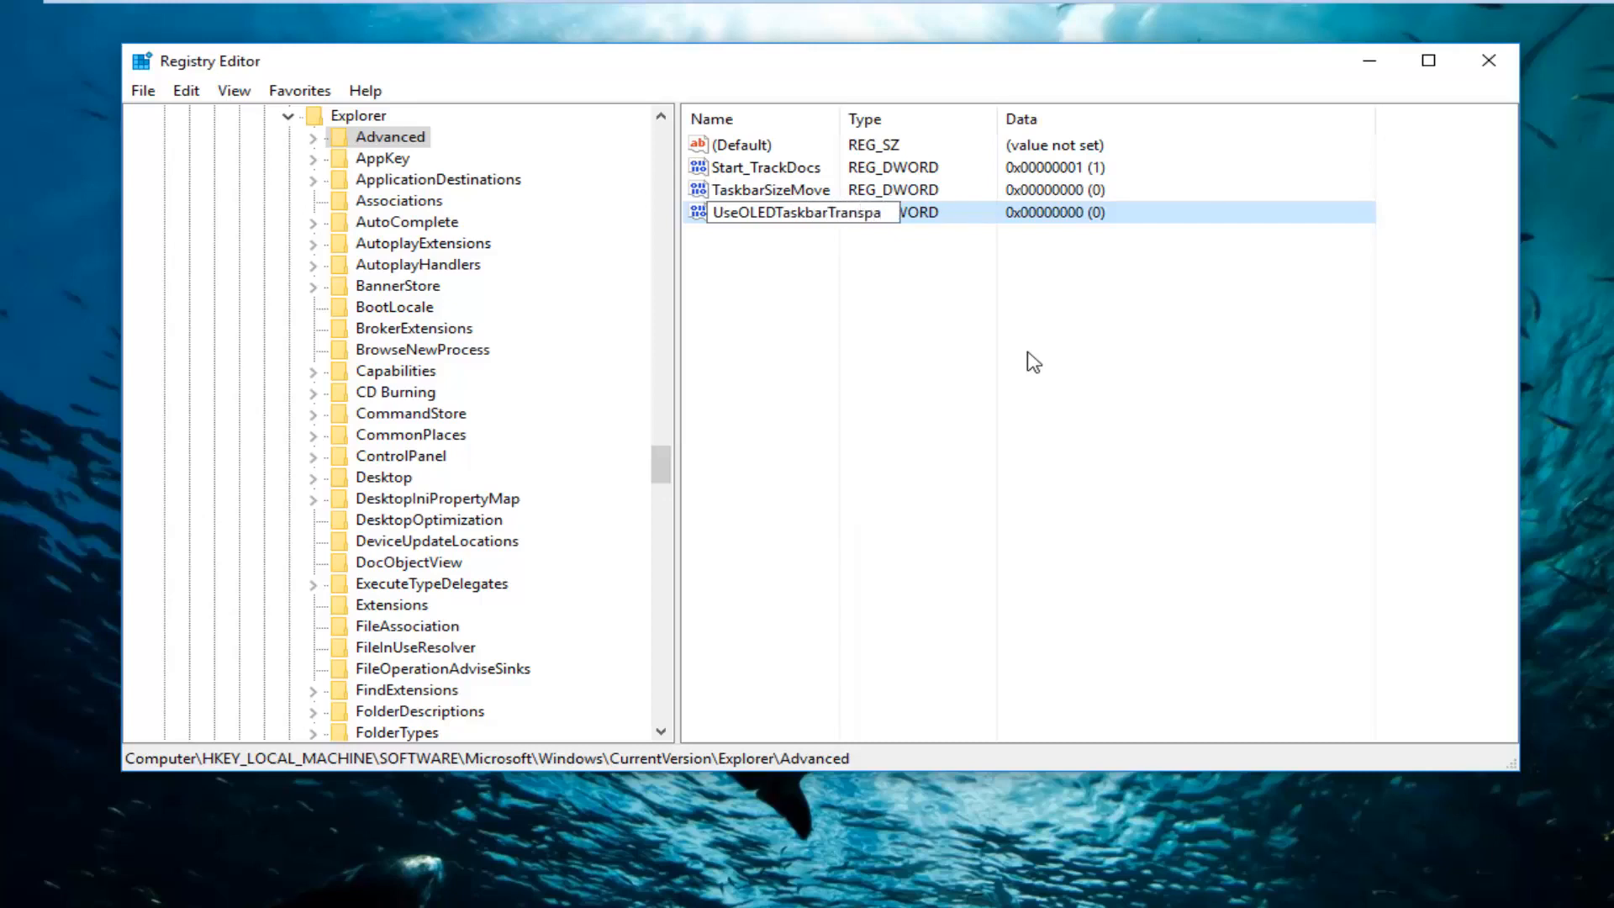
type("rency")
key("Return")
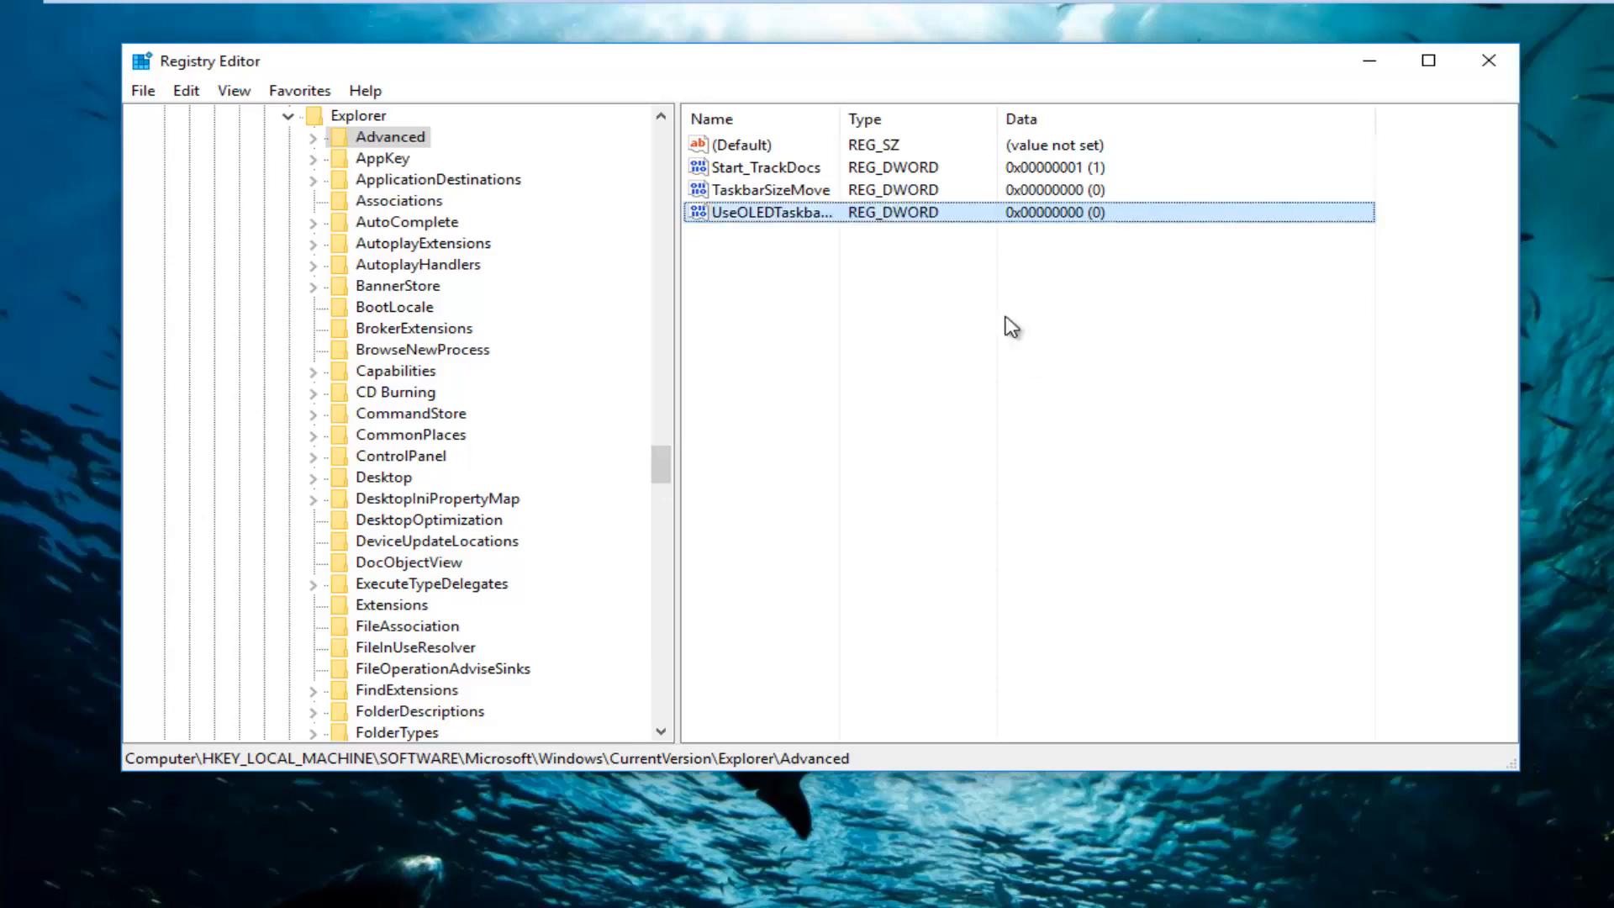
Set the value data of UseOLEDTaskbarTransparency to 1 and close the Registry Editor
left_click_drag(842, 116, 1005, 113)
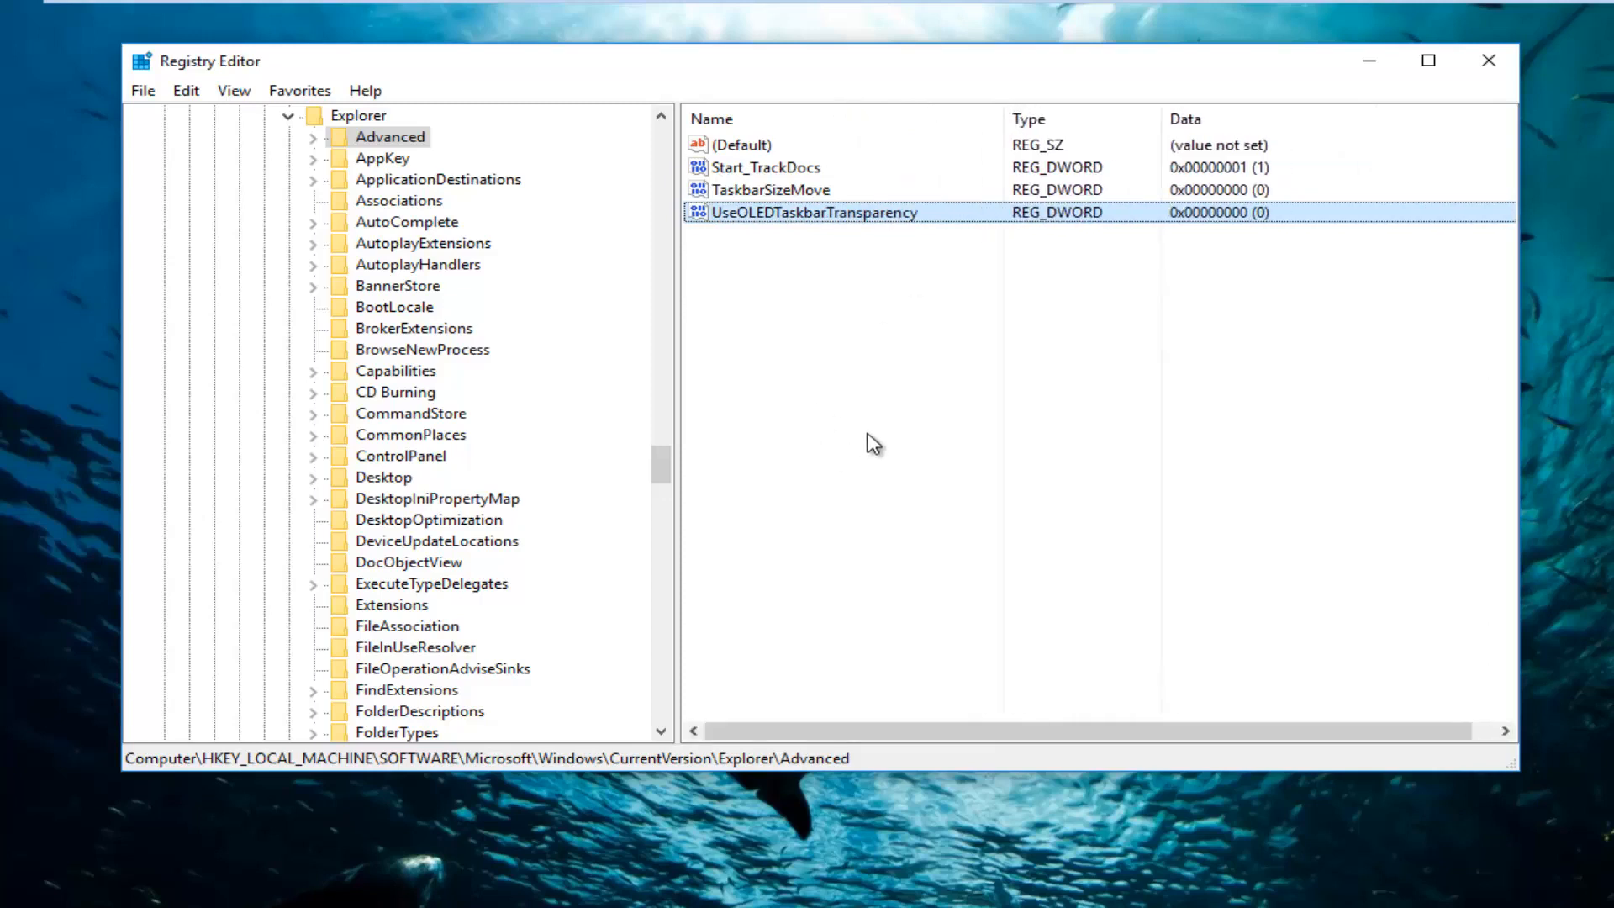
left_click(817, 212)
double_click(817, 212)
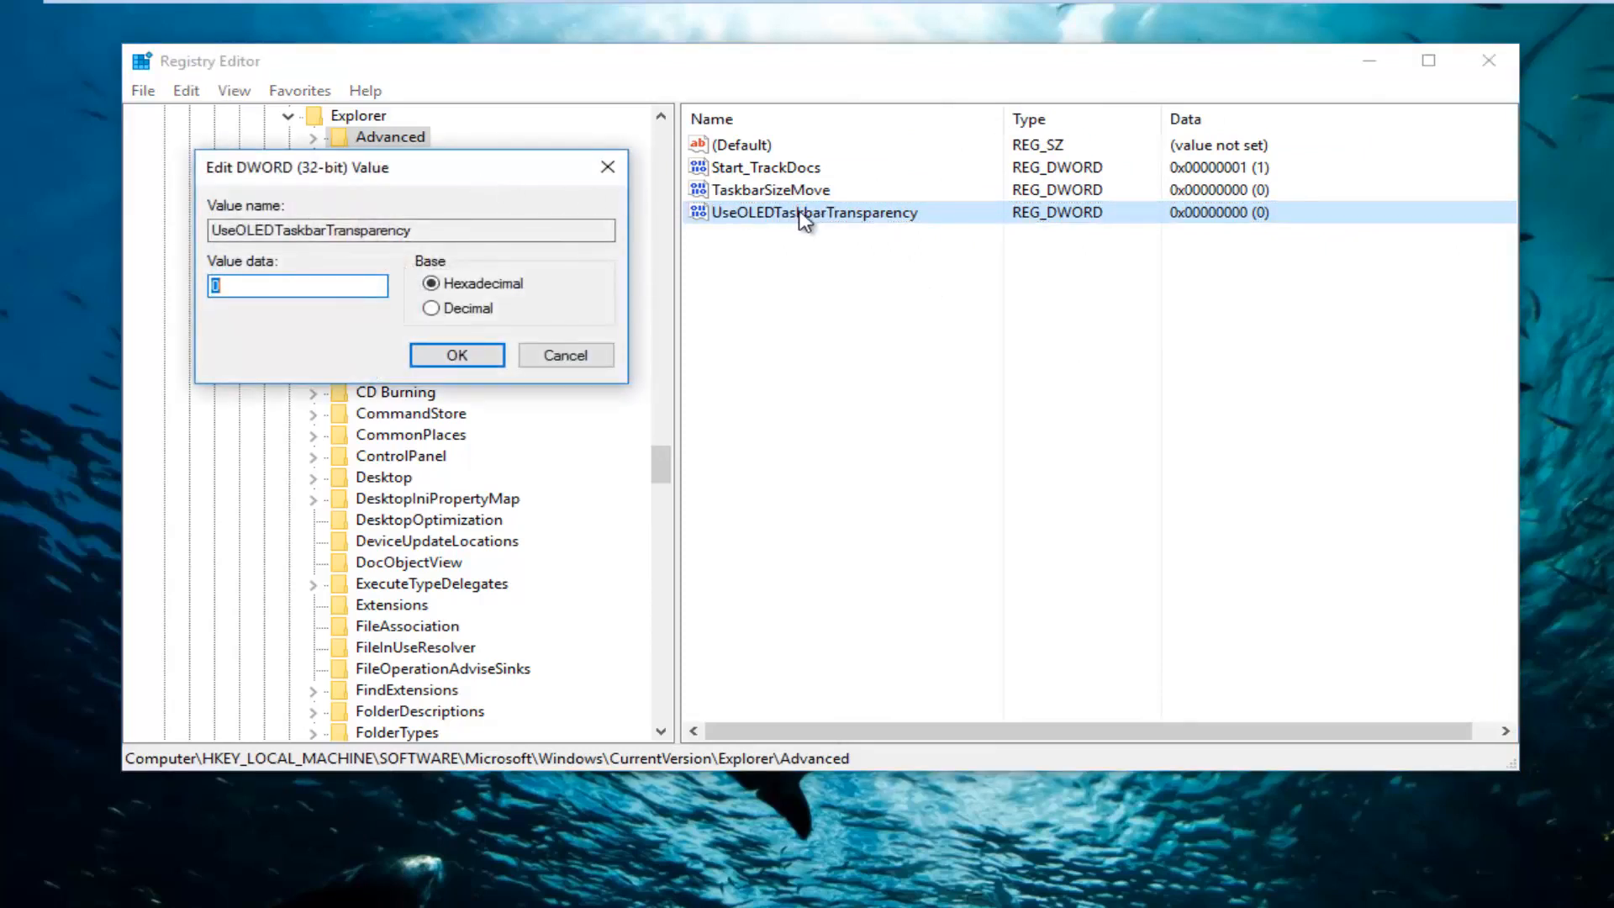
left_click_drag(480, 181, 1029, 306)
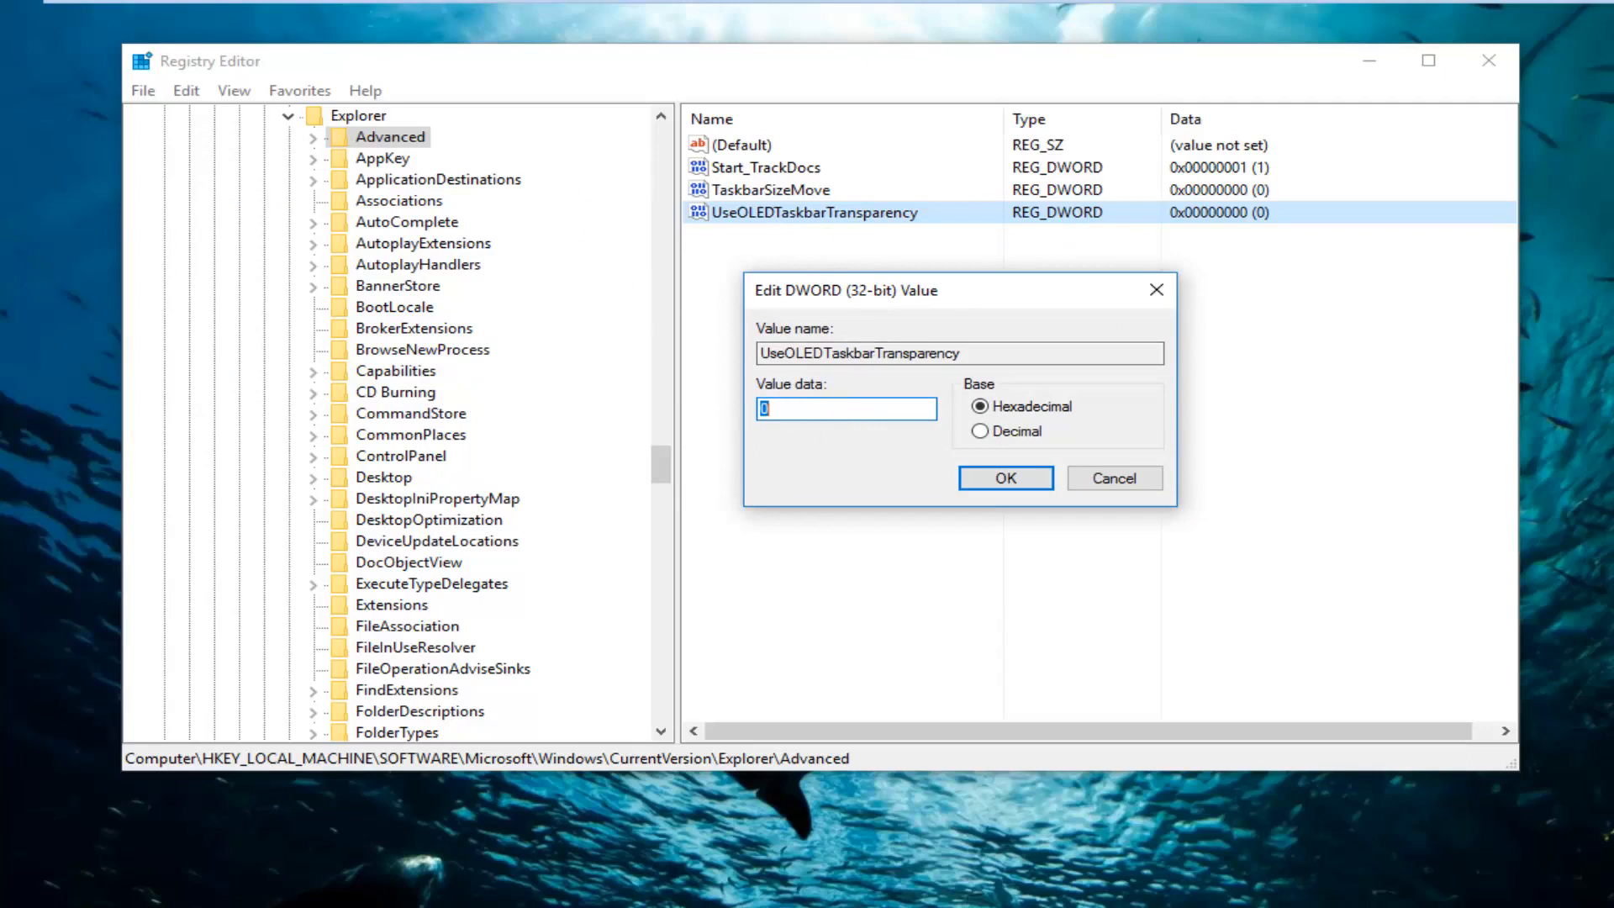
type("1")
left_click(997, 481)
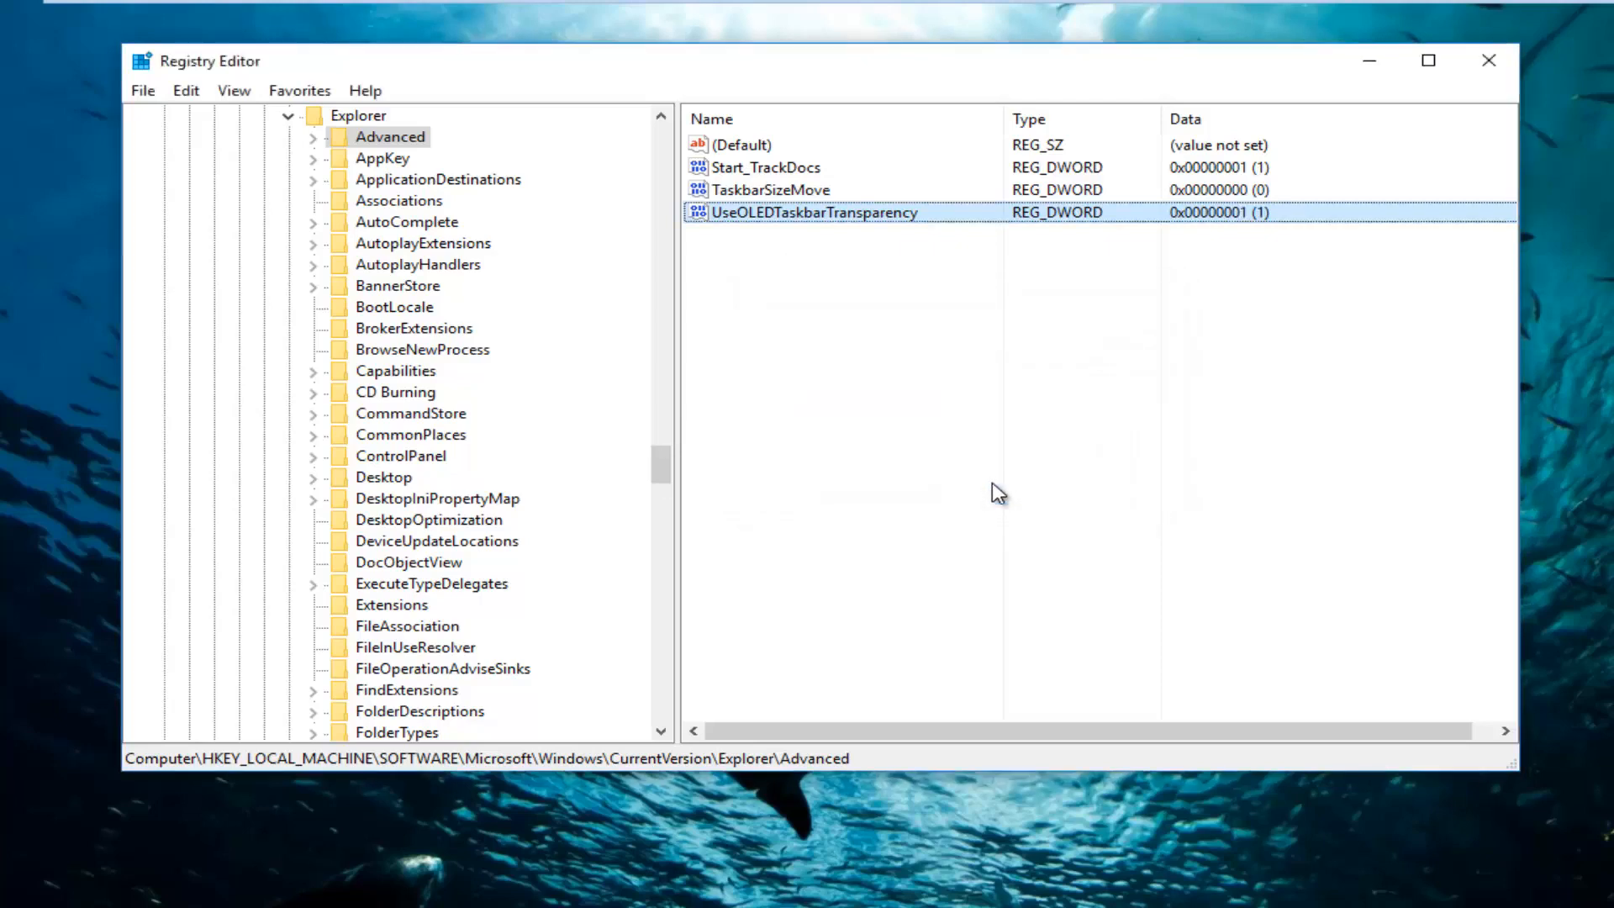
left_click(1490, 64)
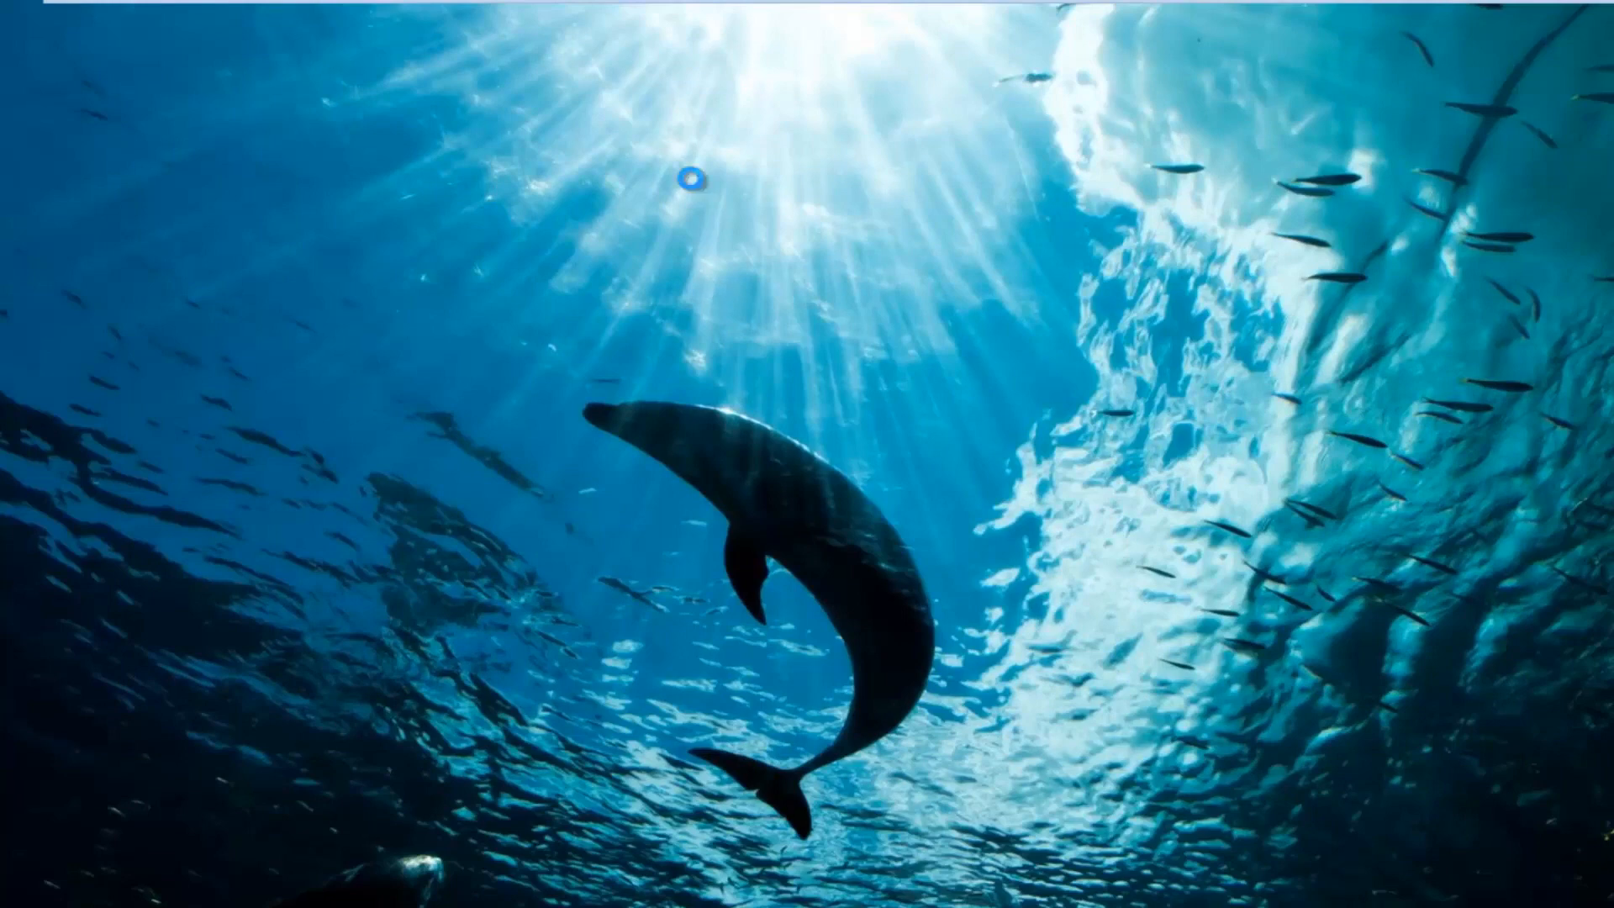
Open the desktop's personalization settings and show the Colors page
right_click(693, 180)
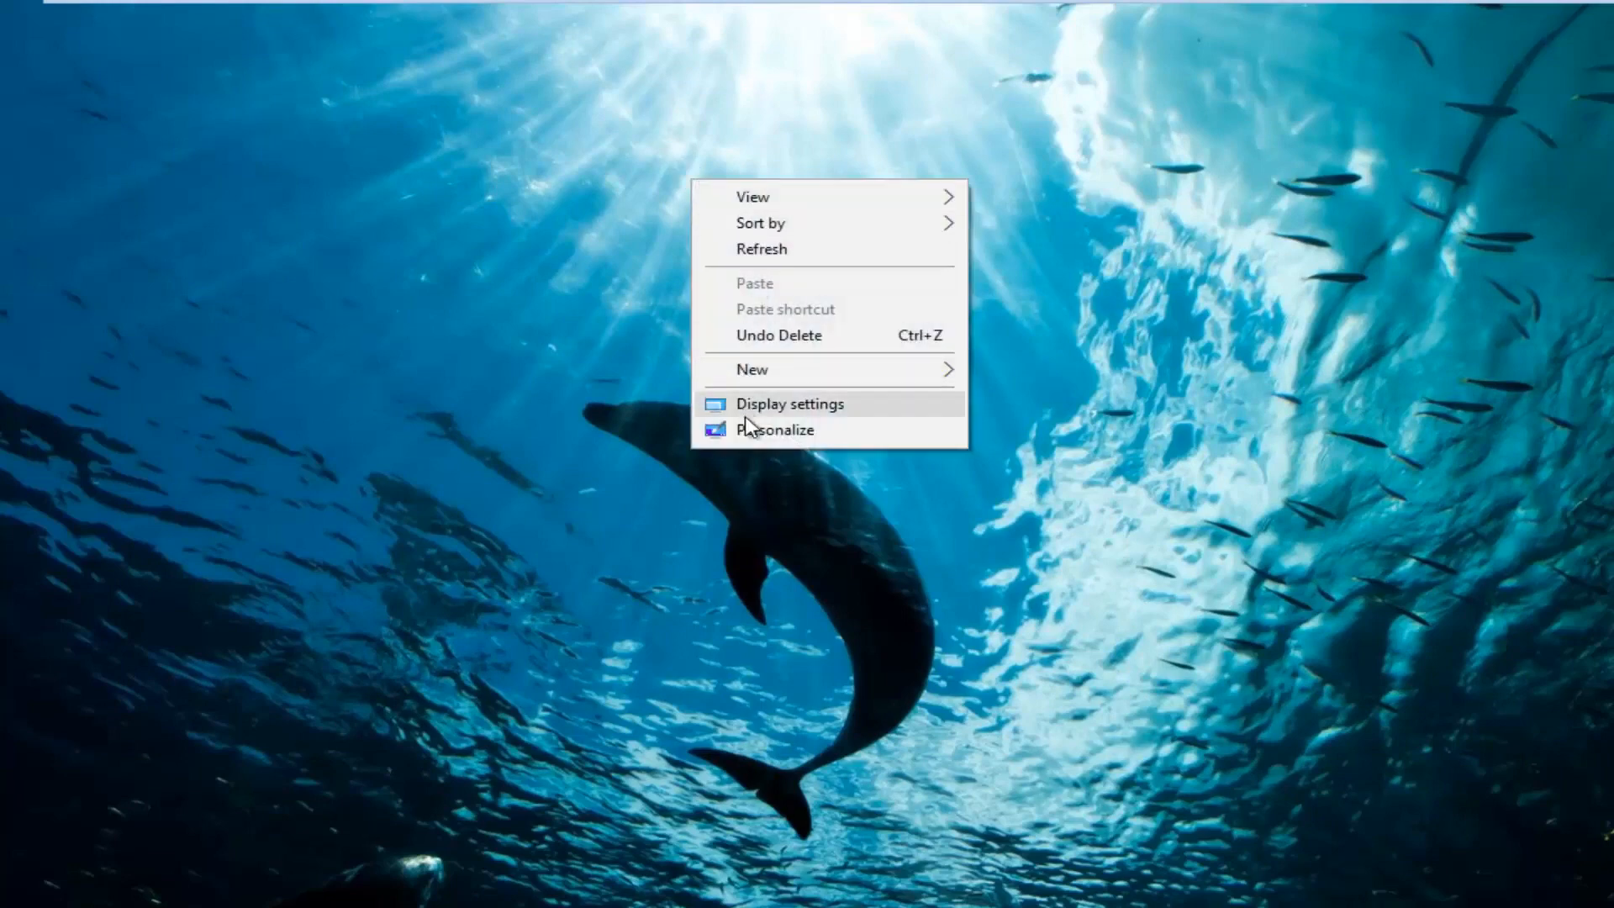
left_click(775, 430)
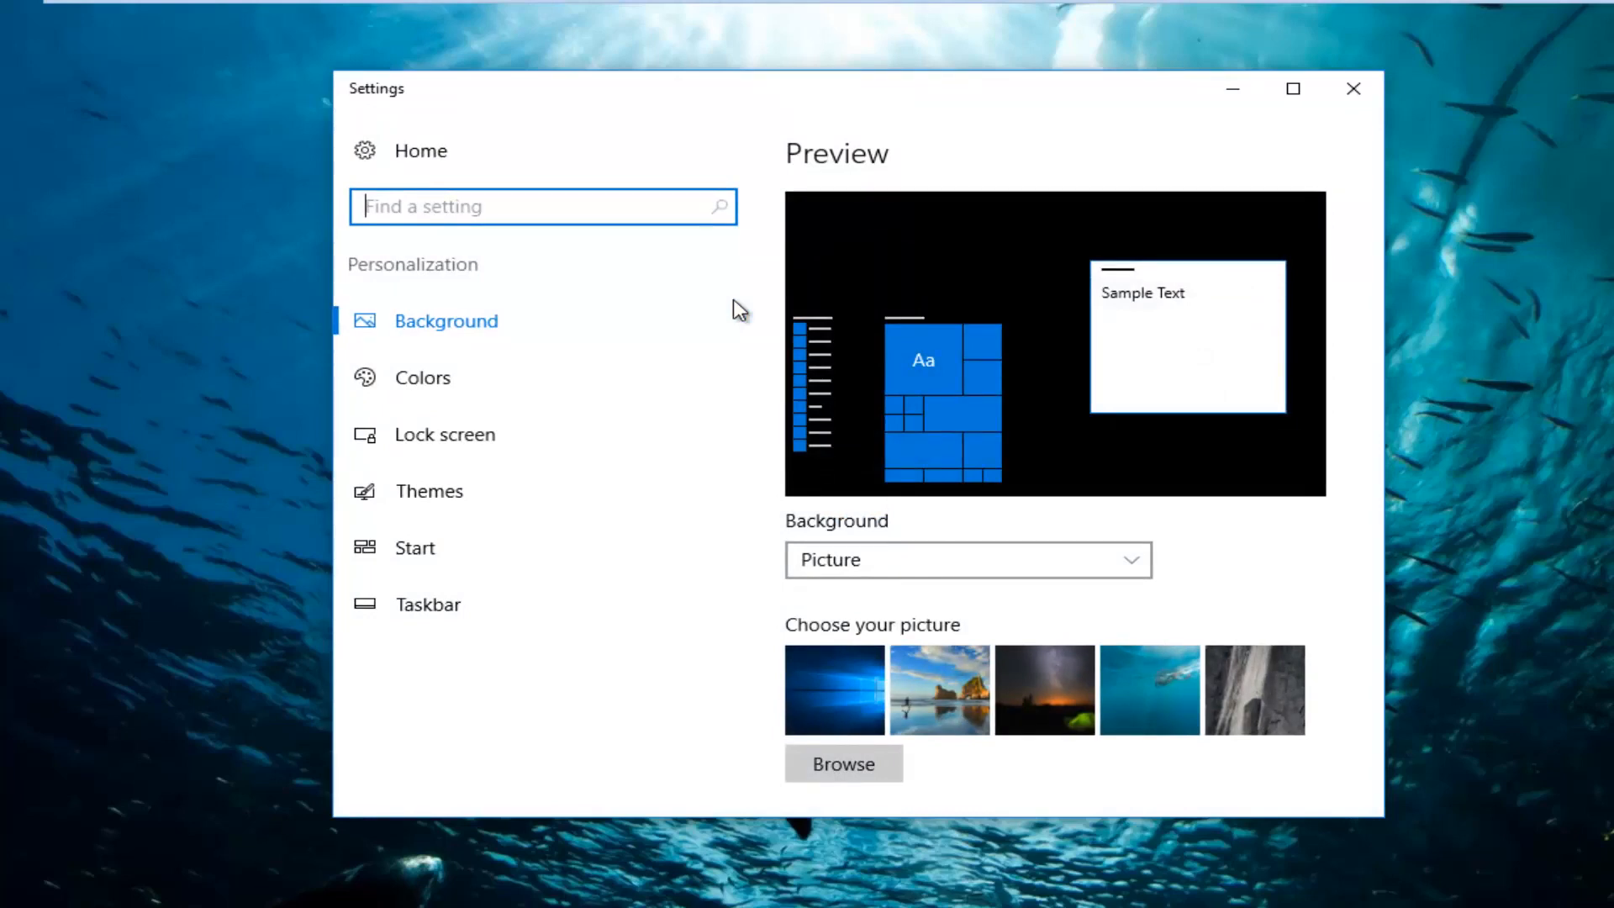
left_click(417, 382)
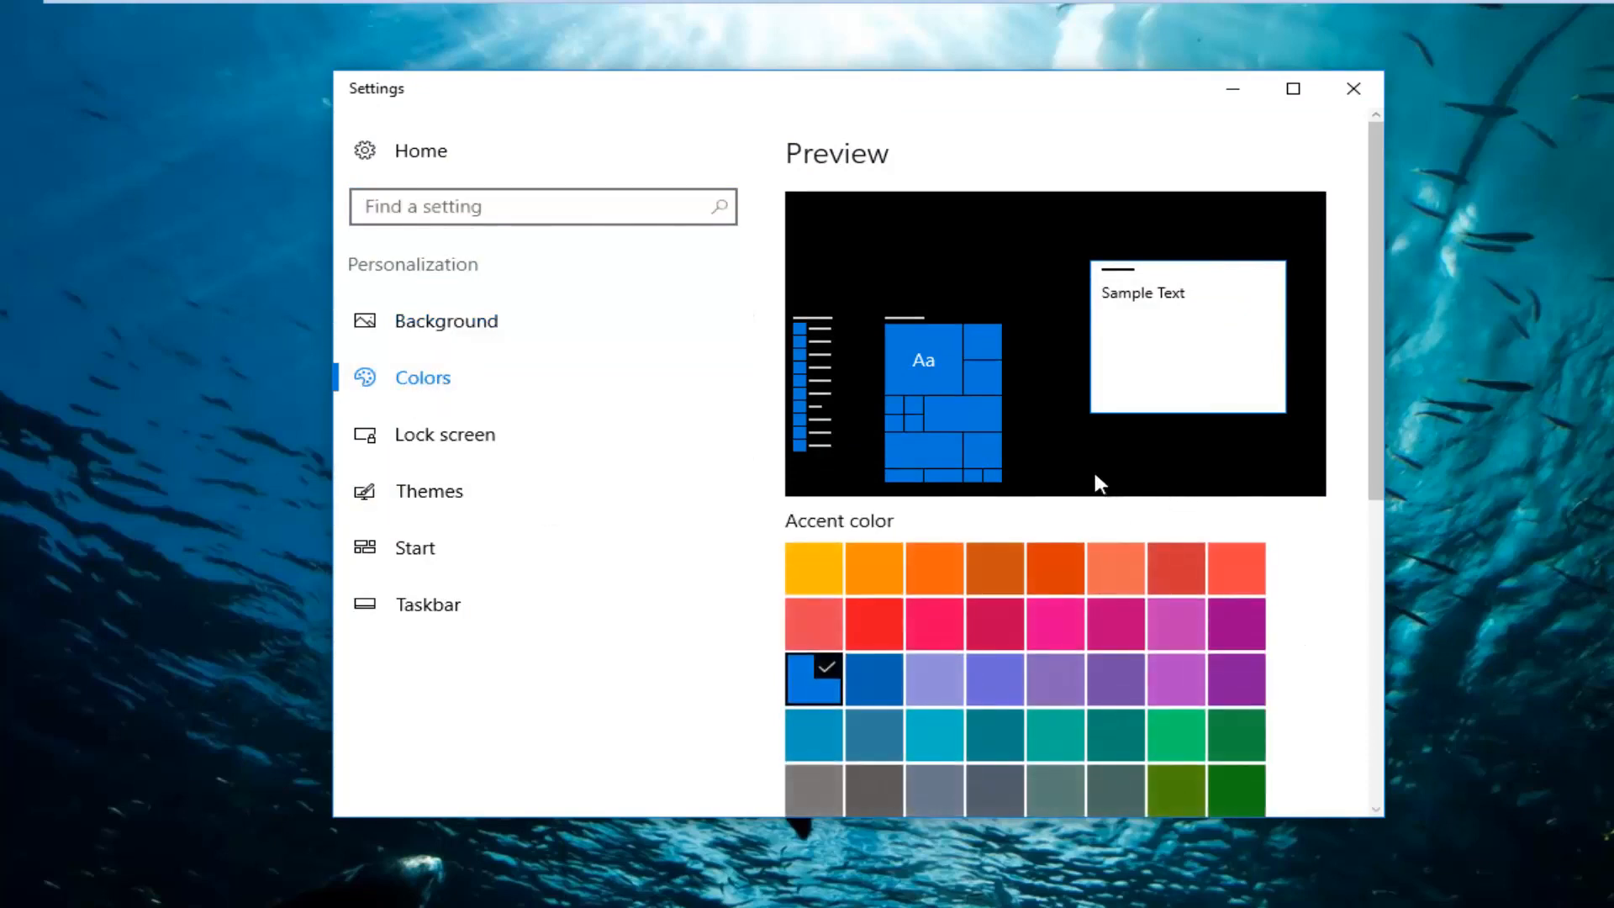
Switch the transparency of Start, taskbar, and action center off and back on to reapply it
scroll(1095, 475, "down", 5)
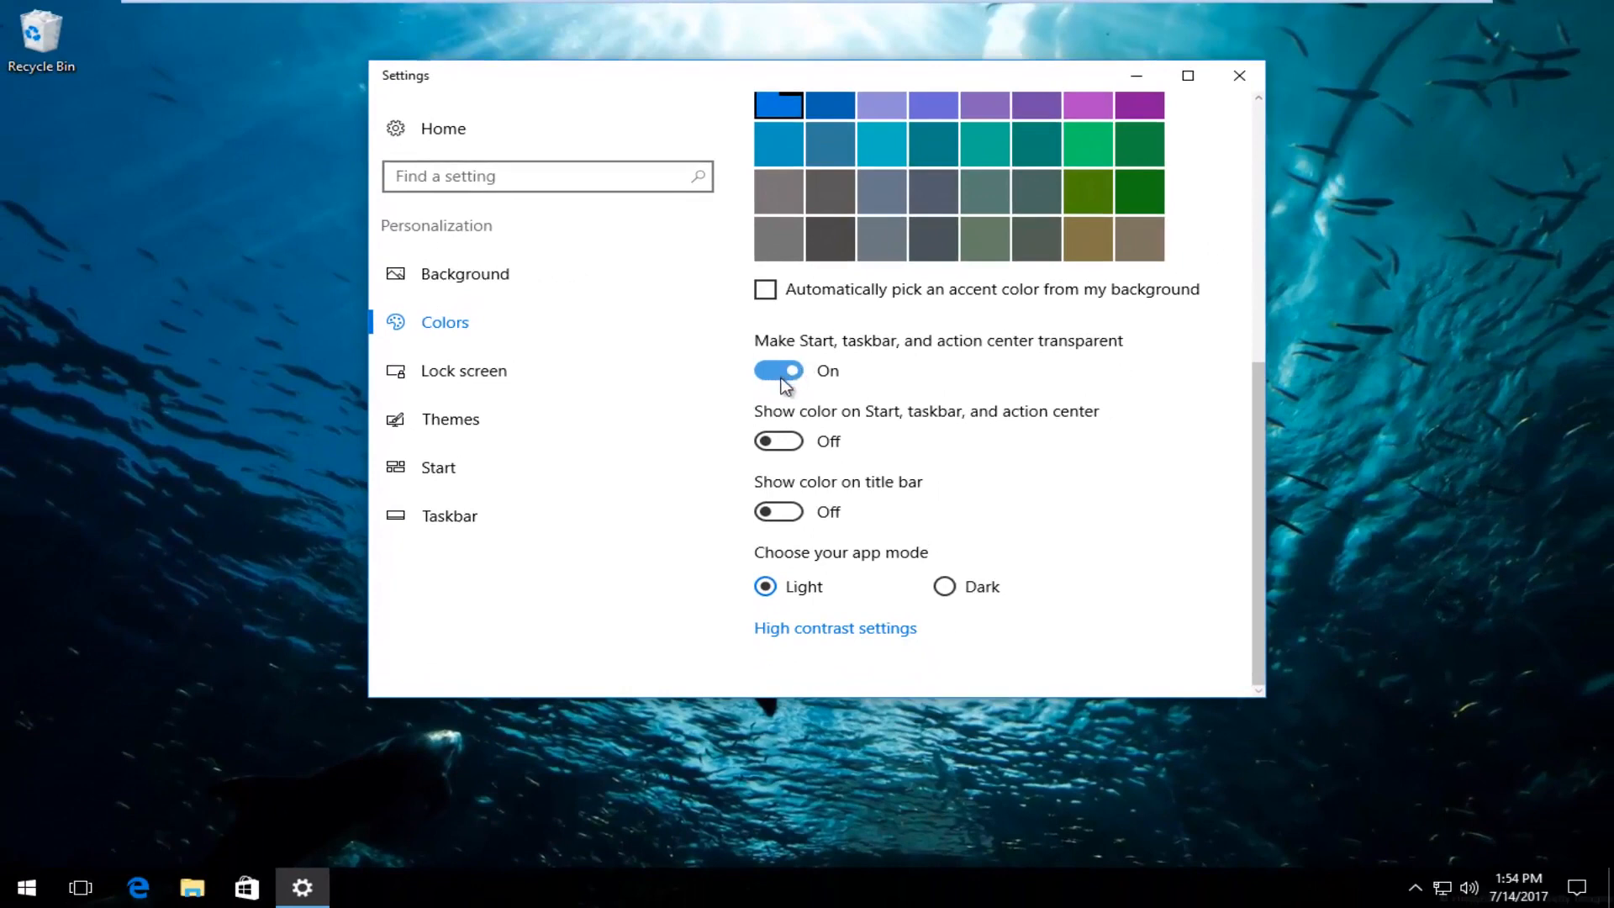
left_click(785, 384)
left_click(783, 377)
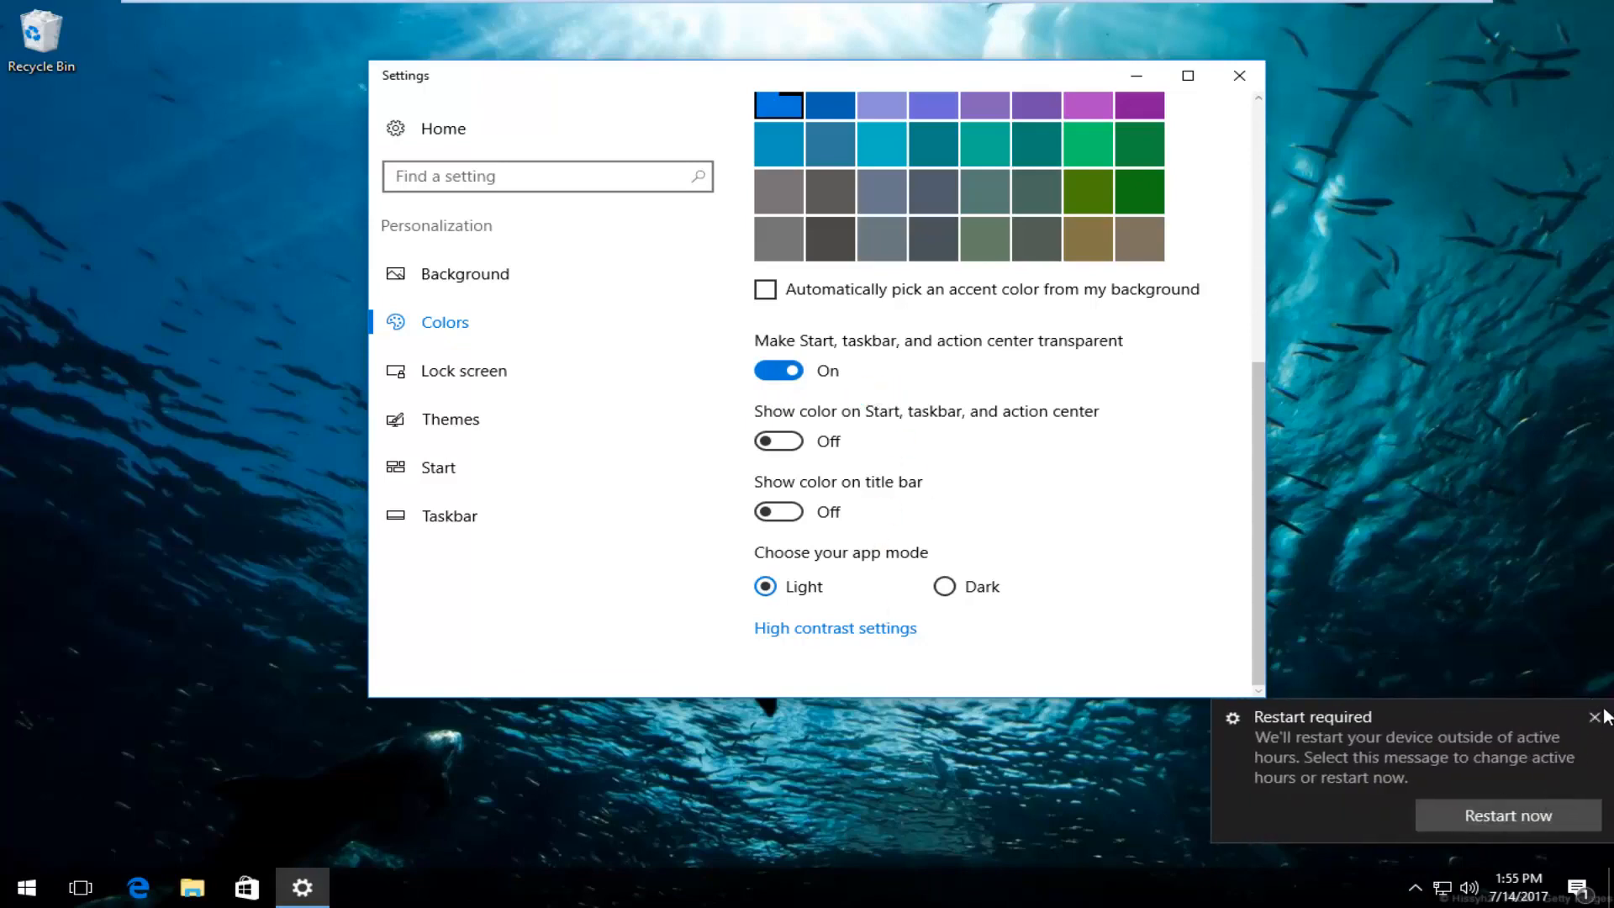
Dismiss the restart notification and close the Settings window
left_click(1601, 717)
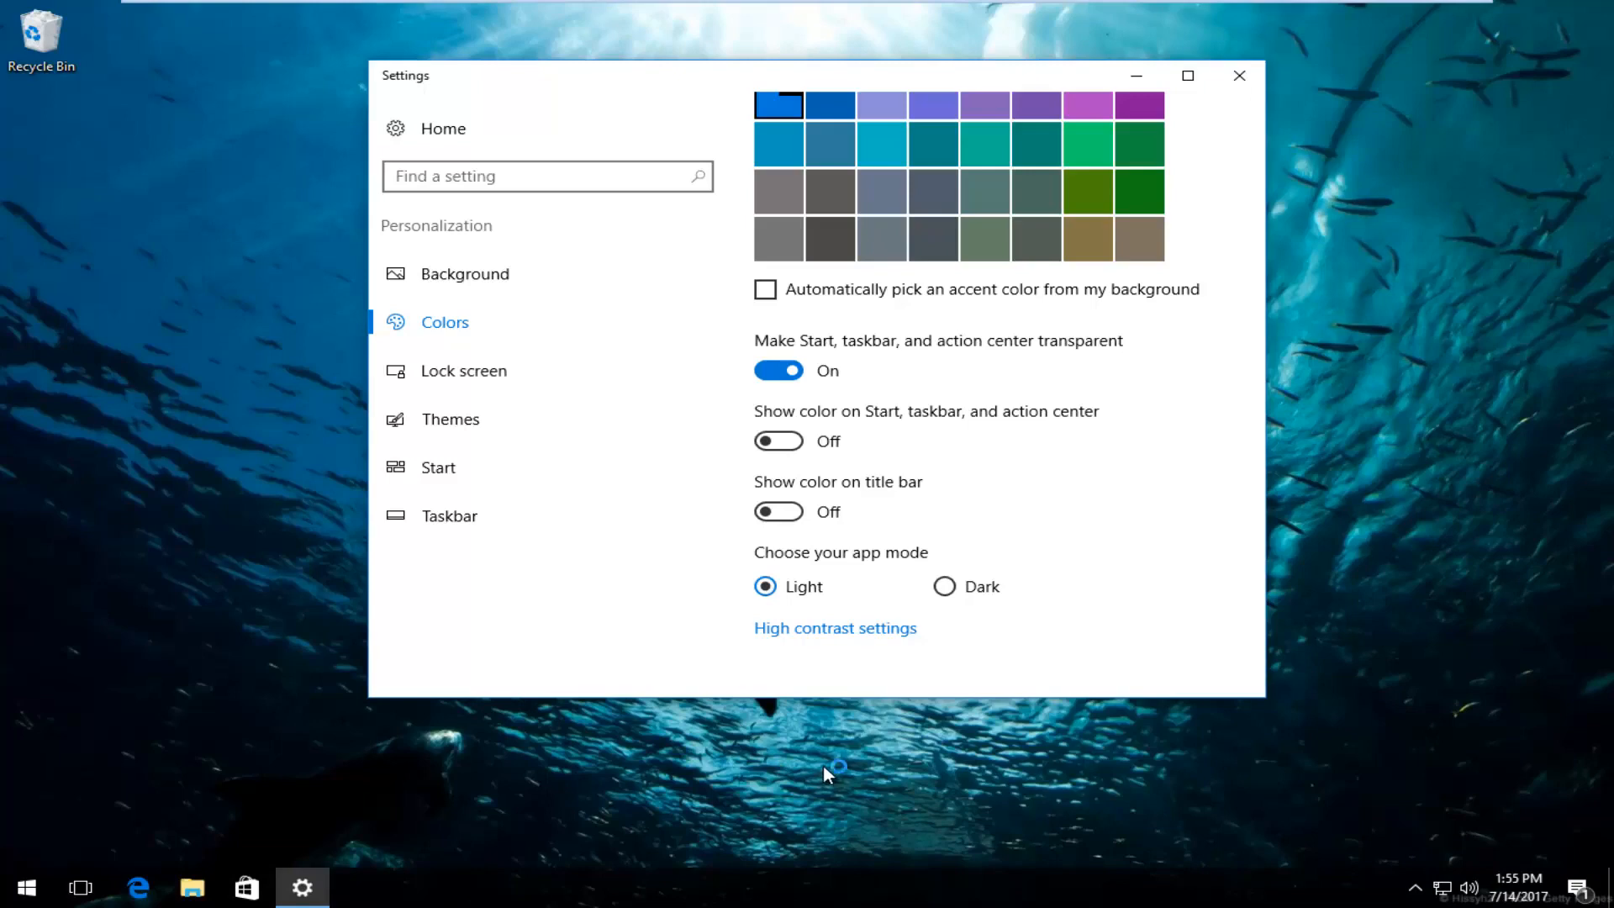
left_click(1240, 76)
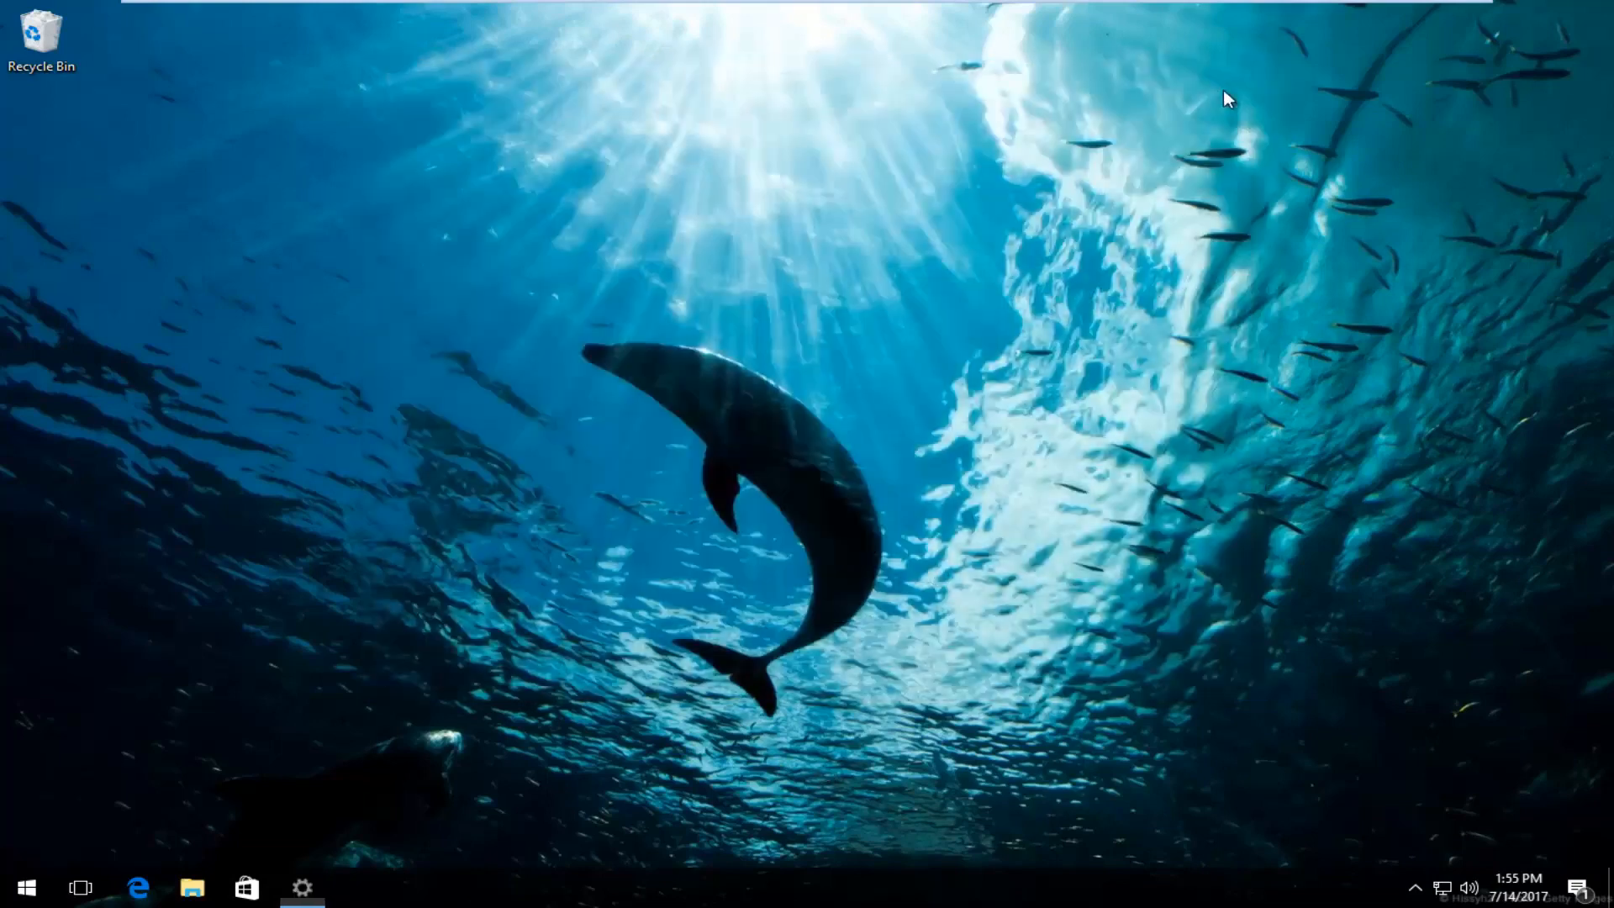